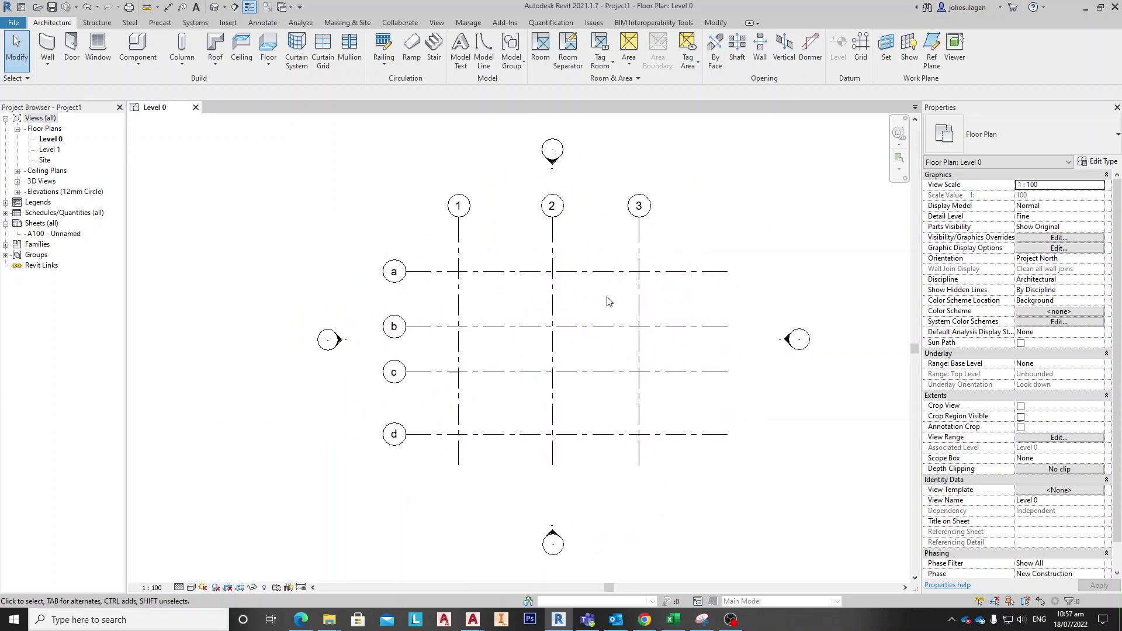
# Move grid line 3 farther from grid line 2 to a spacing of about 7300 mm.
pyautogui.click(642, 248)
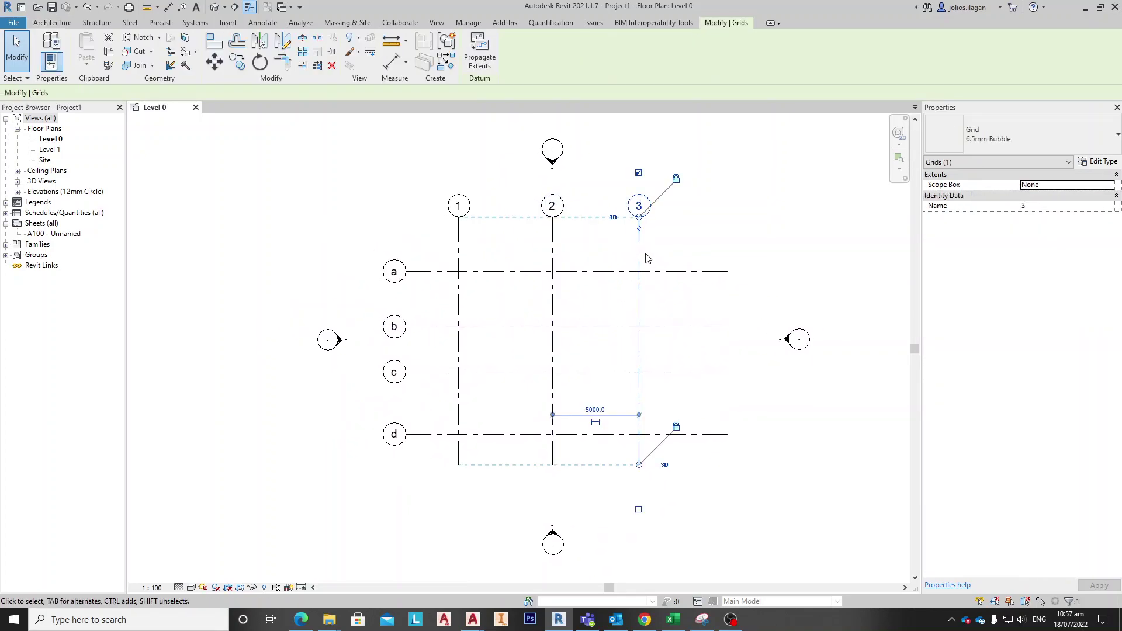
pyautogui.moveTo(638, 248); pyautogui.dragTo(674, 252)
pyautogui.moveTo(644, 265); pyautogui.dragTo(609, 296, button='middle')
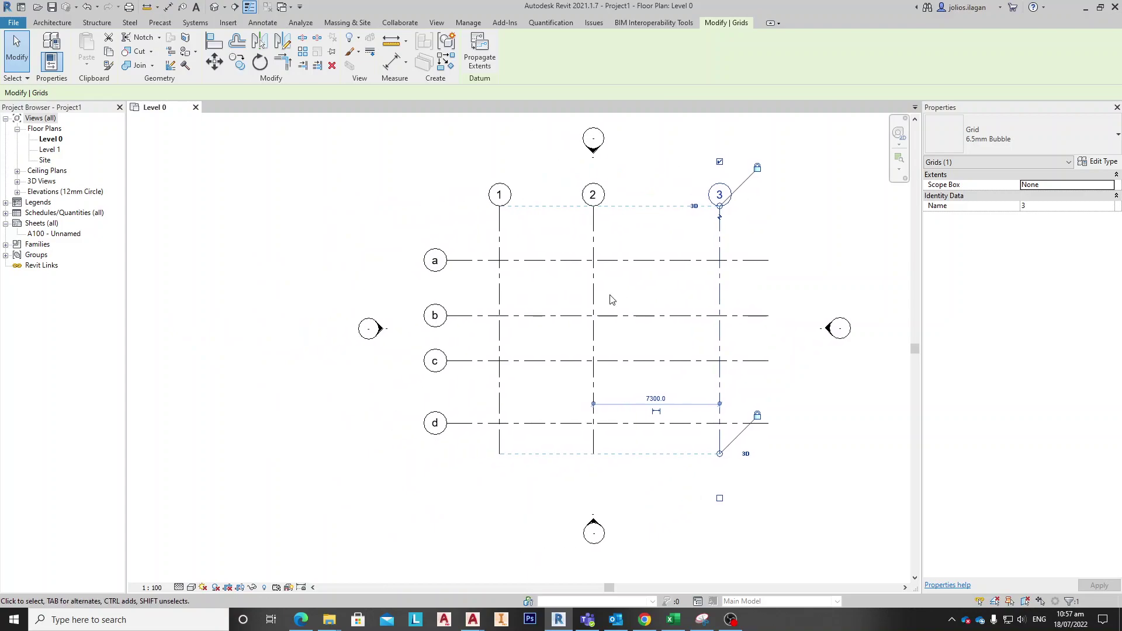
pyautogui.click(628, 286)
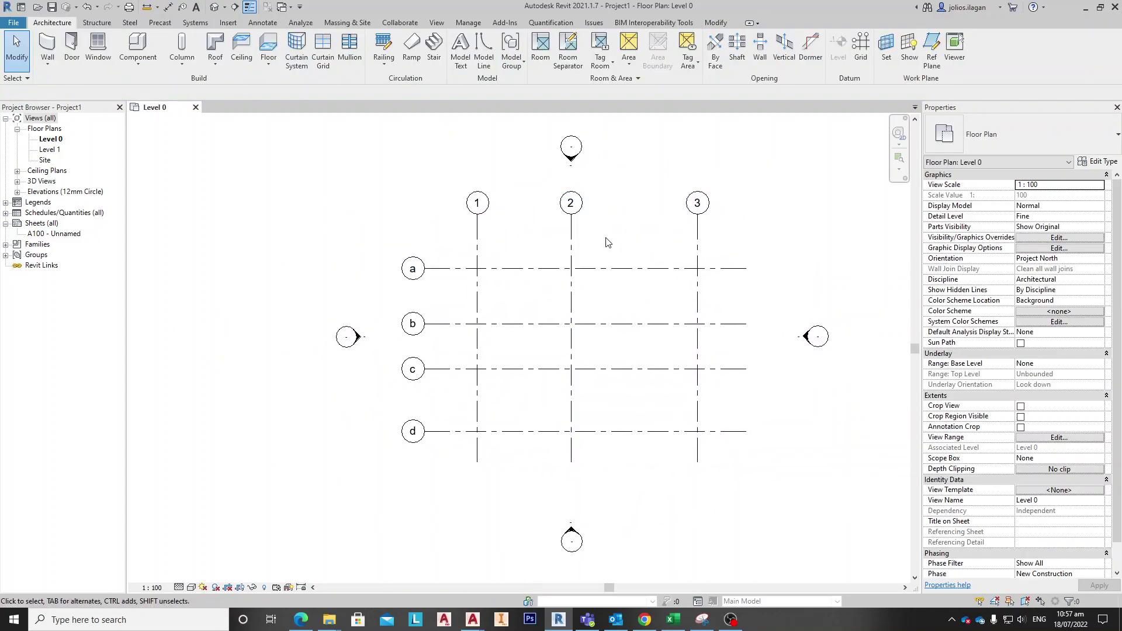
pyautogui.moveTo(627, 242); pyautogui.dragTo(546, 251, button='middle')
pyautogui.moveTo(361, 292); pyautogui.dragTo(362, 281, button='middle')
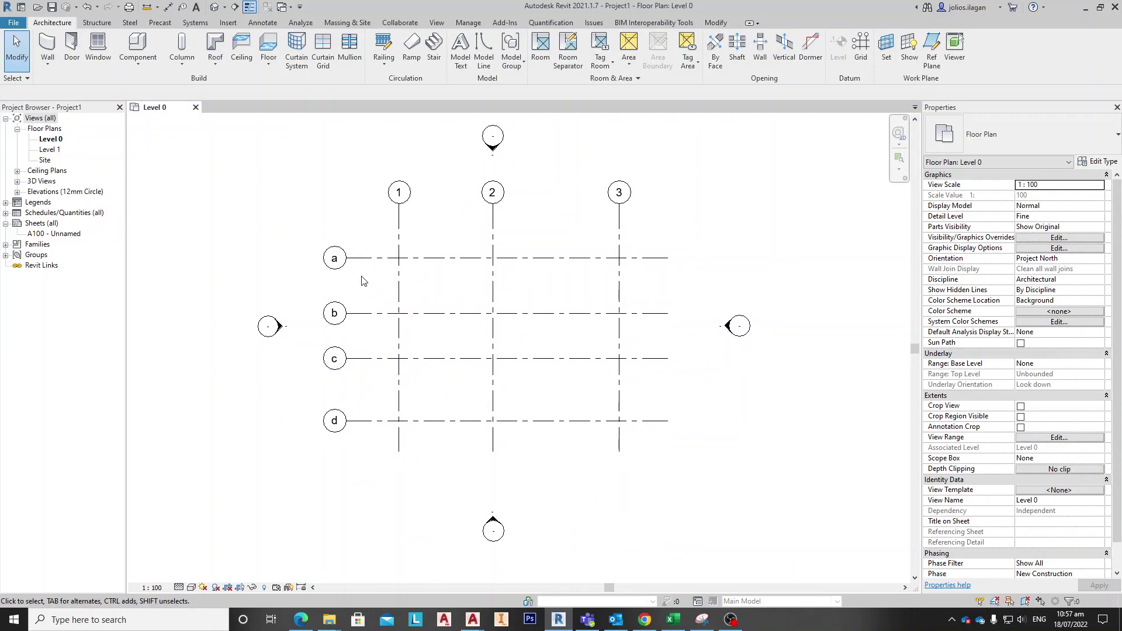
# Place 450x600mm rectangular architectural columns with height to Level 1 along grid a, at grids 1, 2 and 3.
pyautogui.click(177, 68)
pyautogui.click(202, 107)
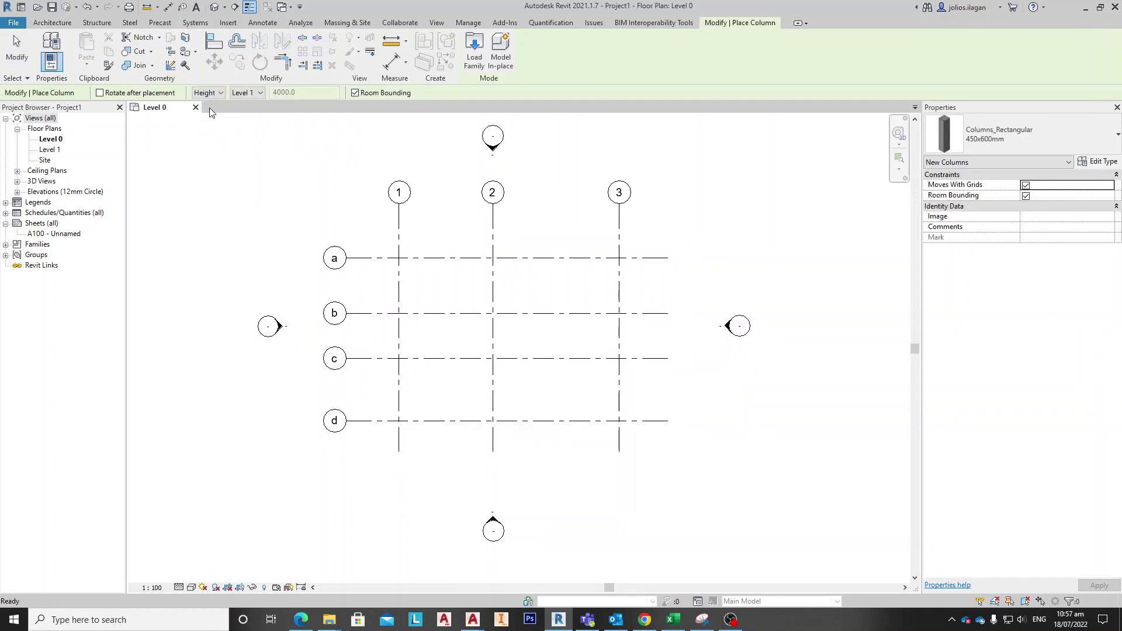
pyautogui.scroll(2, 403, 257)
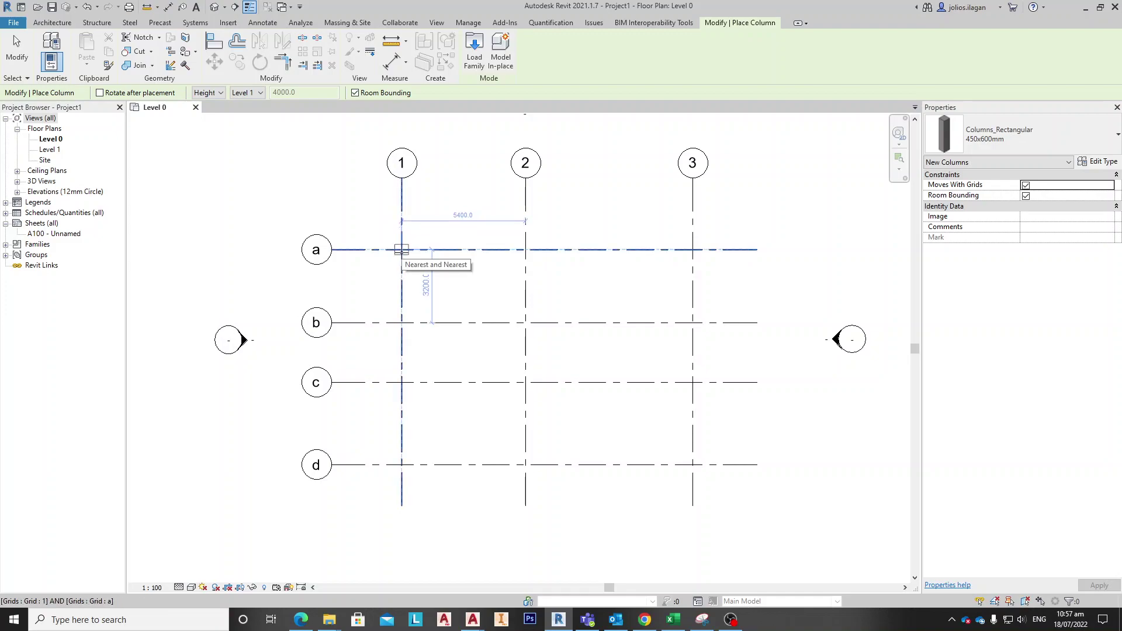
pyautogui.click(402, 250)
pyautogui.moveTo(457, 250); pyautogui.dragTo(455, 204, button='middle')
pyautogui.click(530, 203)
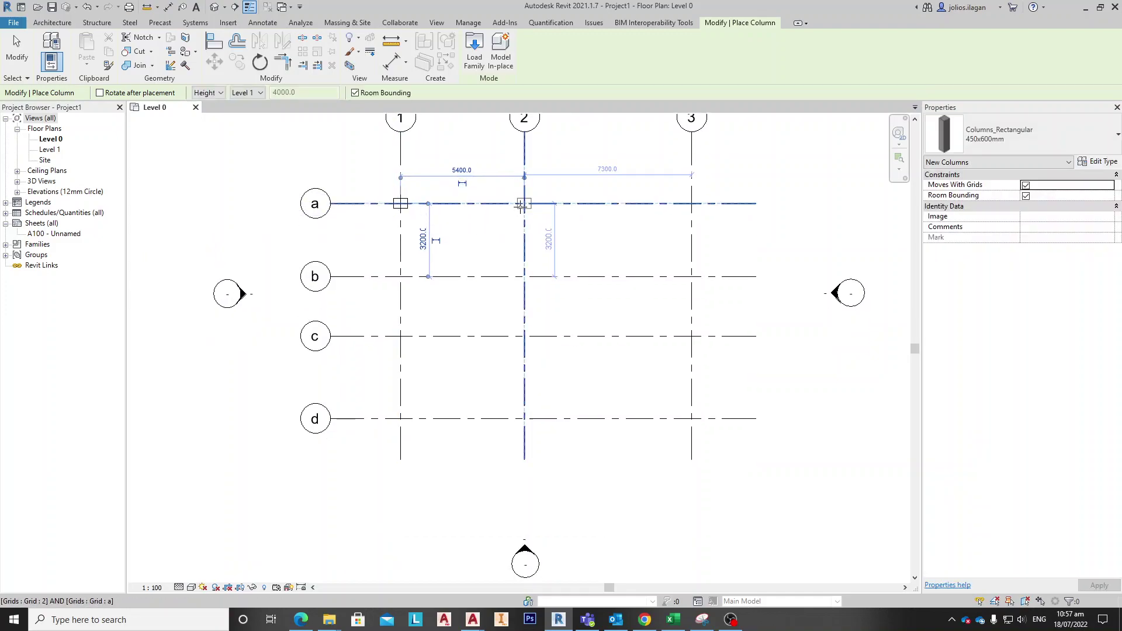
pyautogui.click(691, 203)
# Place 450x600mm rectangular columns along grids b, c and d, at their crossings with grids 1, 2 and 3.
pyautogui.click(691, 276)
pyautogui.click(524, 276)
pyautogui.click(400, 276)
pyautogui.click(400, 336)
pyautogui.click(524, 408)
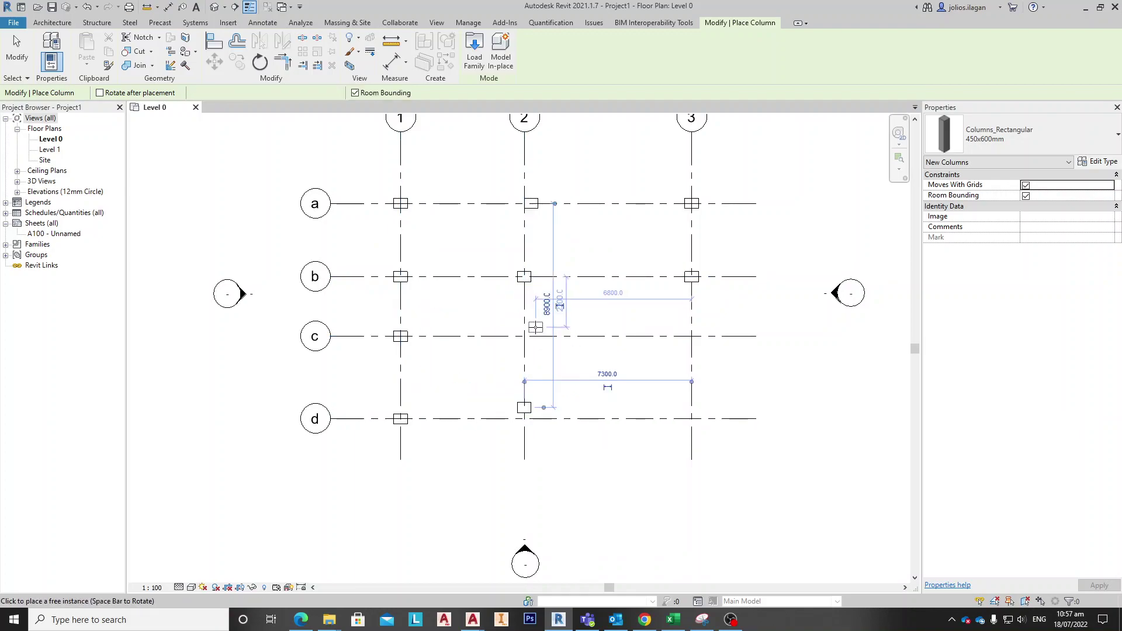
pyautogui.click(691, 335)
pyautogui.click(691, 419)
pyautogui.scroll(-1, 567, 386)
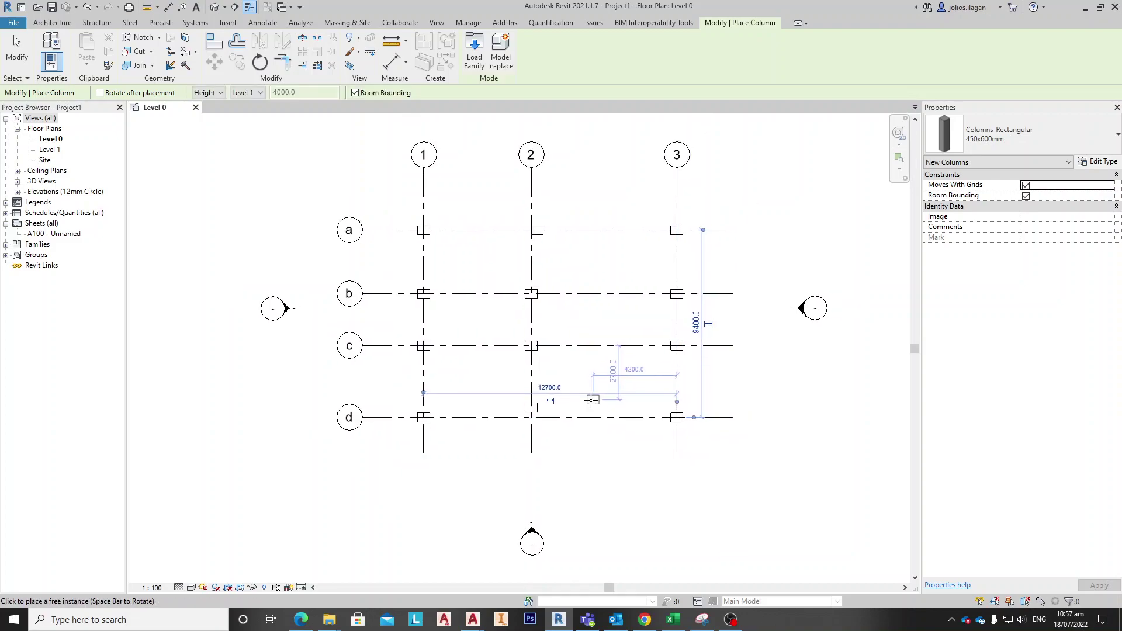
pyautogui.press('Escape')
pyautogui.press('Escape')
# Align the off-centre column on grid a so that its centre lies on grid line 2.
pyautogui.scroll(2, 517, 226)
pyautogui.moveTo(517, 227); pyautogui.dragTo(533, 291, button='middle')
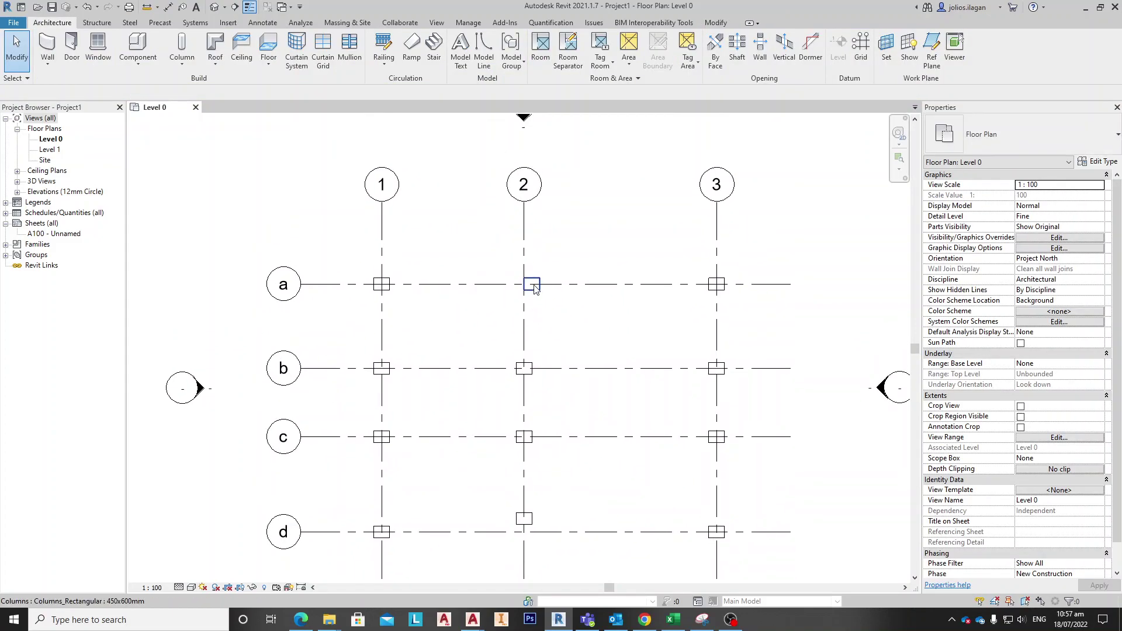
pyautogui.press('l')
pyautogui.scroll(1, 537, 263)
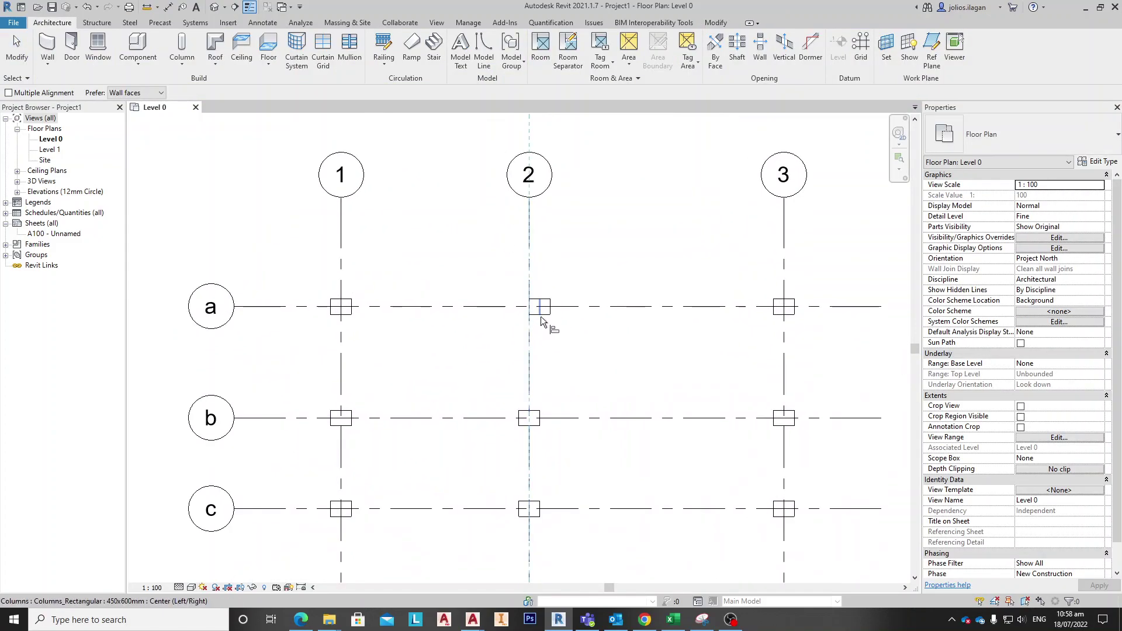
pyautogui.scroll(-4, 608, 282)
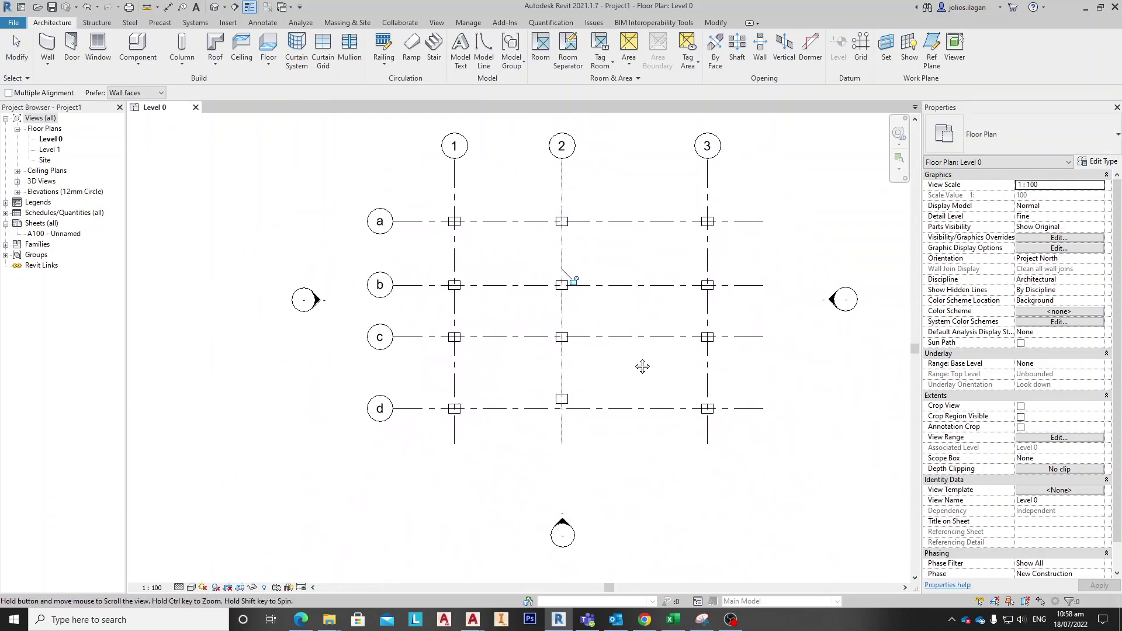
# Align the off-centre column on grid 2 so that its centre lies on grid line d.
pyautogui.moveTo(606, 354)
pyautogui.mouseDown(button='middle')
pyautogui.moveTo(570, 391)
pyautogui.moveTo(563, 384)
pyautogui.moveTo(615, 373)
pyautogui.mouseUp(button='middle')
pyautogui.scroll(2, 586, 369)
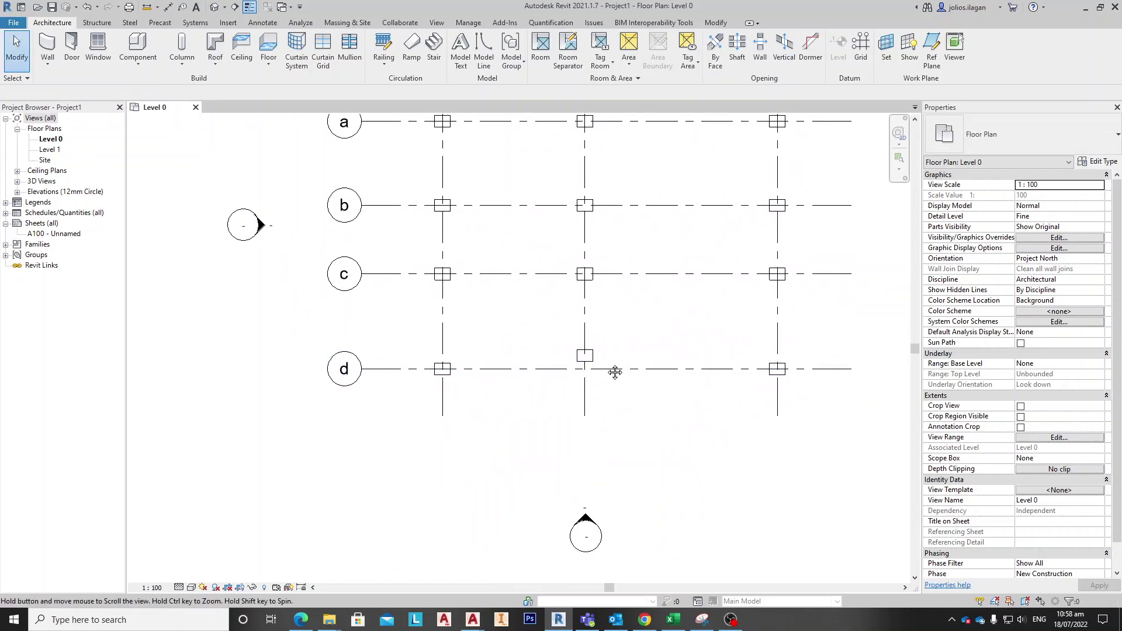
pyautogui.press('l')
pyautogui.scroll(2, 588, 366)
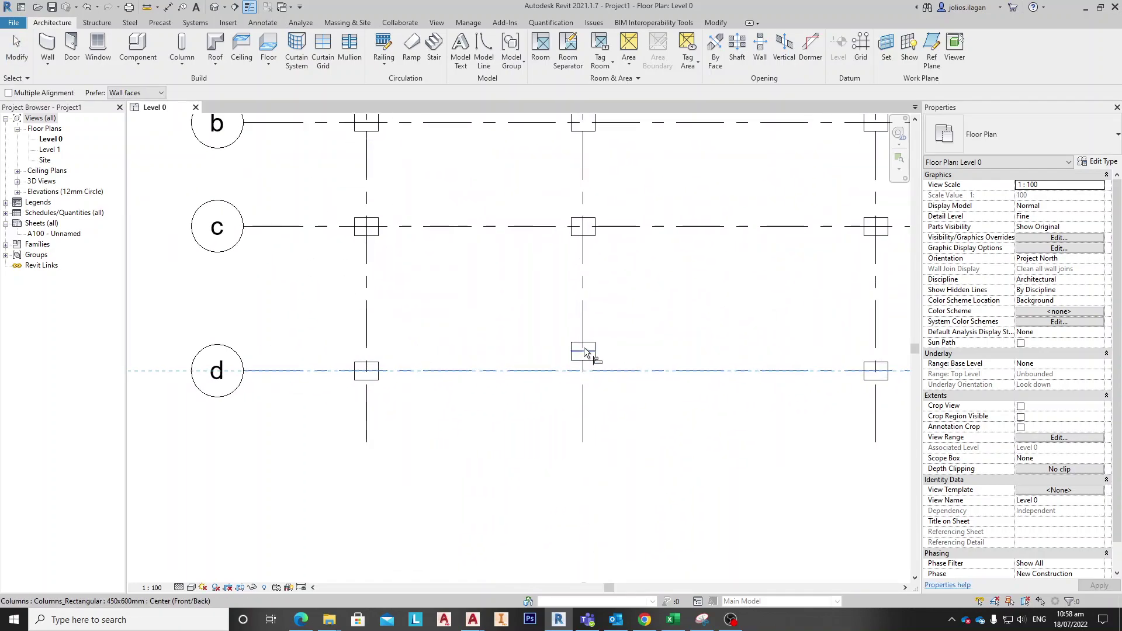
pyautogui.scroll(-4, 596, 369)
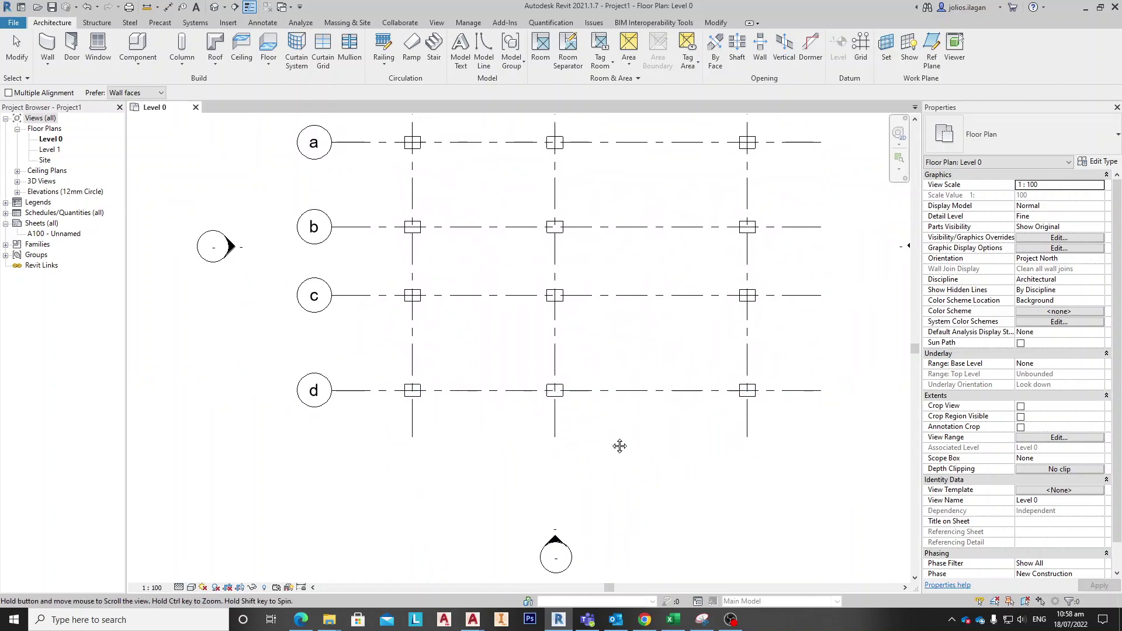
pyautogui.press('Escape')
pyautogui.press('Escape')
pyautogui.moveTo(581, 371); pyautogui.dragTo(538, 383, button='middle')
pyautogui.click(590, 354)
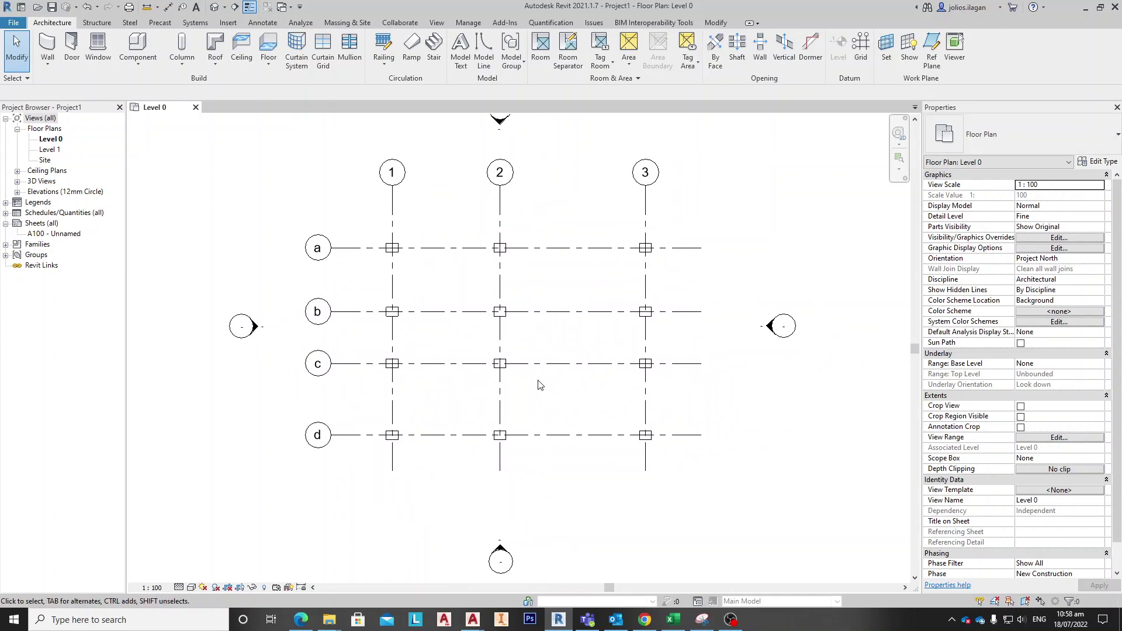
pyautogui.moveTo(470, 353); pyautogui.dragTo(494, 376, button='middle')
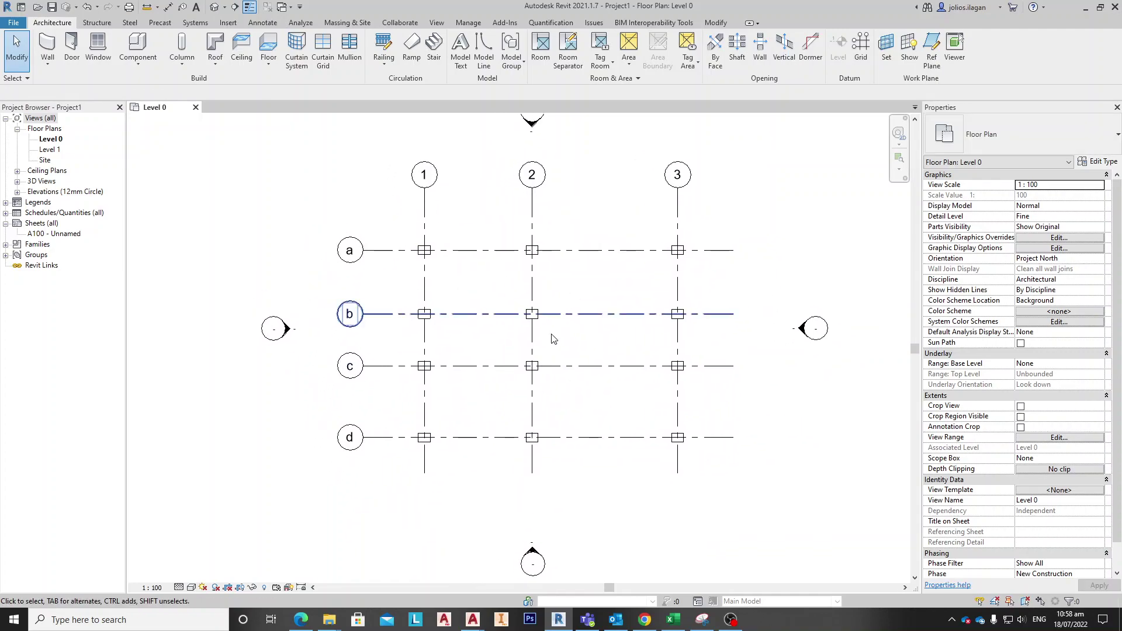
pyautogui.moveTo(519, 267); pyautogui.dragTo(493, 256, button='middle')
pyautogui.moveTo(506, 314)
pyautogui.mouseDown(button='middle')
pyautogui.moveTo(478, 260)
pyautogui.moveTo(568, 303)
pyautogui.moveTo(618, 343)
pyautogui.moveTo(549, 299)
pyautogui.moveTo(568, 316)
pyautogui.moveTo(458, 318)
pyautogui.moveTo(446, 293)
pyautogui.moveTo(532, 333)
pyautogui.moveTo(498, 331)
pyautogui.moveTo(573, 317)
pyautogui.moveTo(581, 361)
pyautogui.moveTo(526, 351)
pyautogui.moveTo(485, 368)
pyautogui.moveTo(422, 295)
pyautogui.moveTo(558, 343)
pyautogui.moveTo(510, 322)
pyautogui.mouseUp(button='middle')
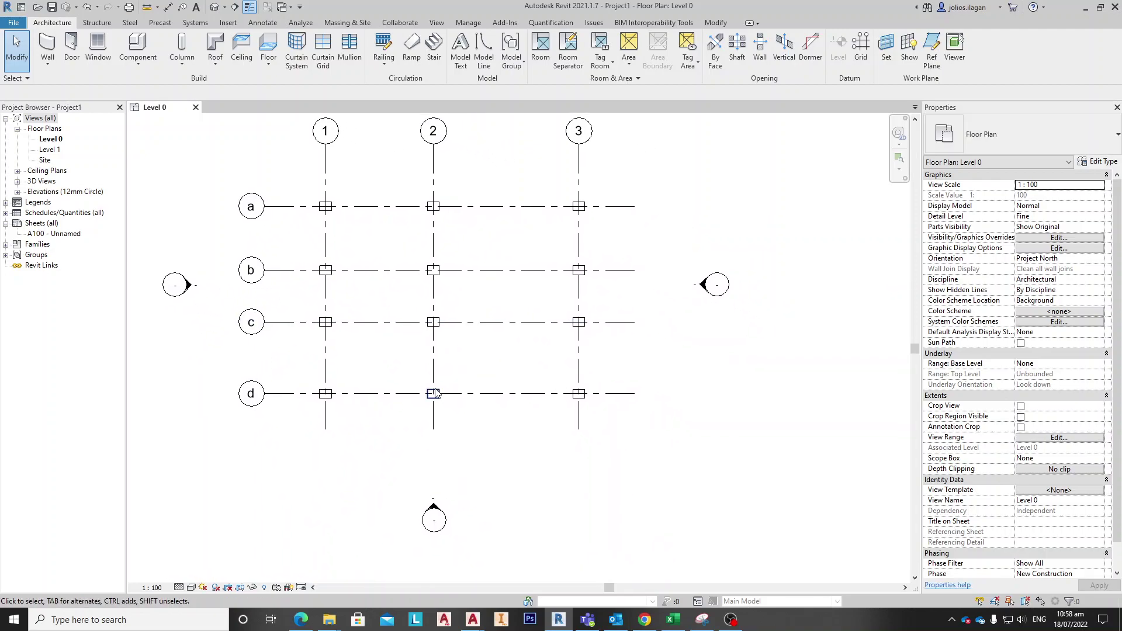
pyautogui.moveTo(415, 424); pyautogui.dragTo(550, 383, button='middle')
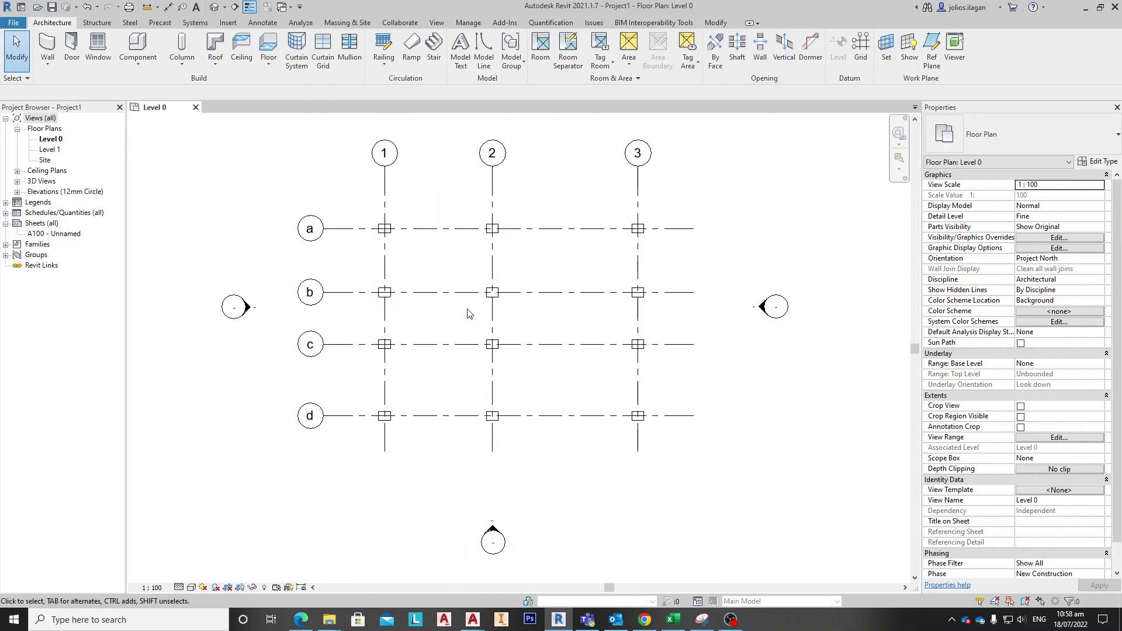
pyautogui.moveTo(606, 344); pyautogui.dragTo(533, 410, button='middle')
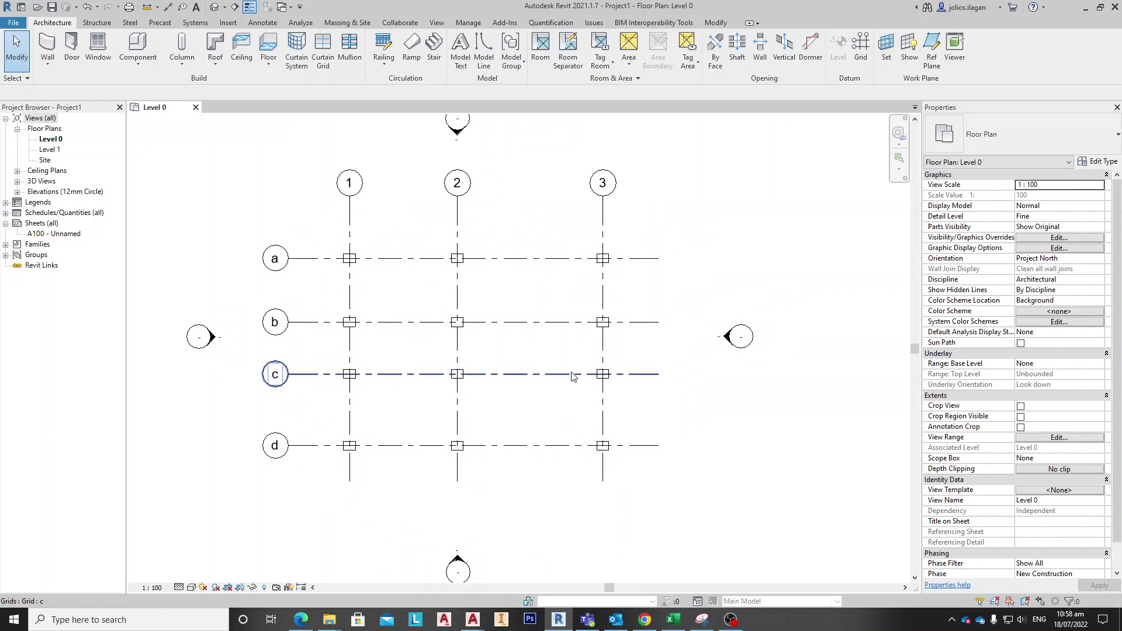
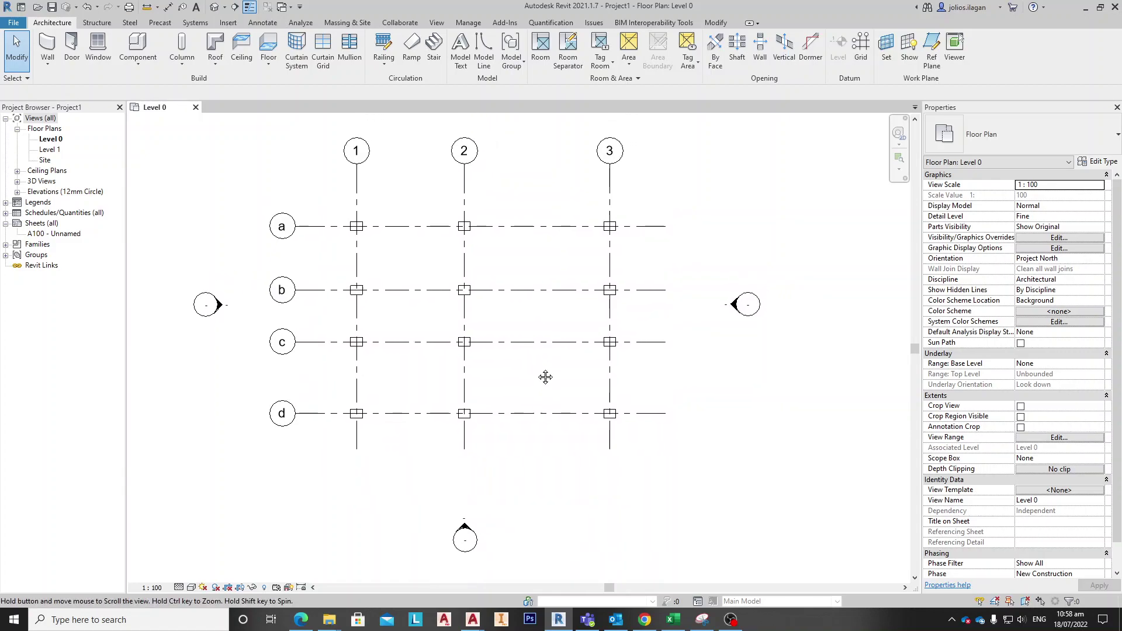
pyautogui.scroll(-2, 574, 341)
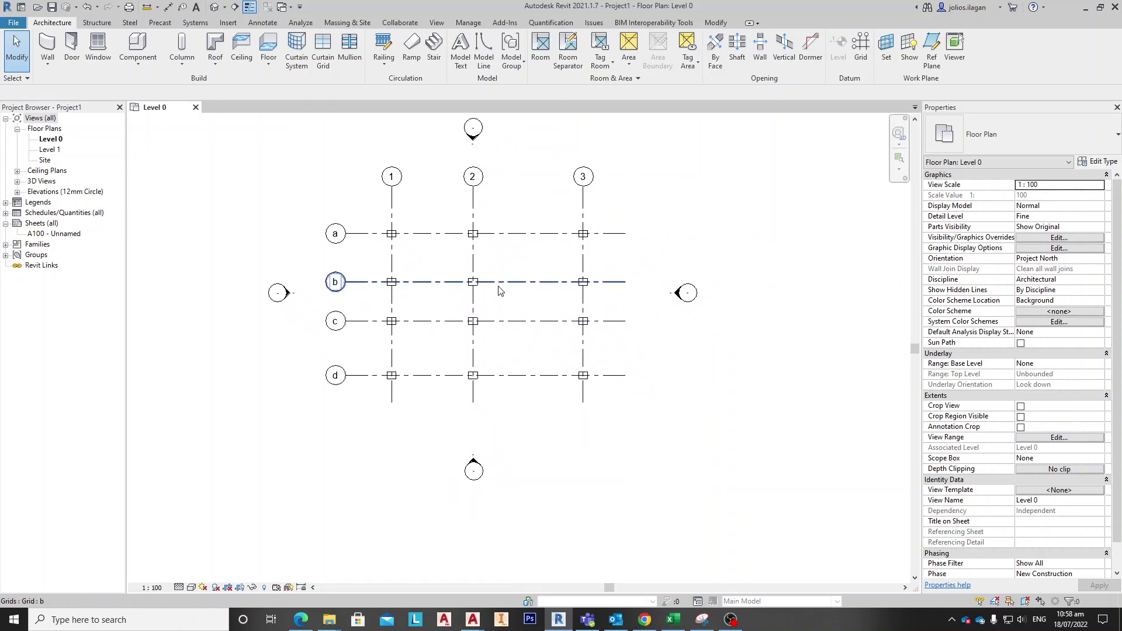
pyautogui.moveTo(533, 283); pyautogui.dragTo(523, 306, button='middle')
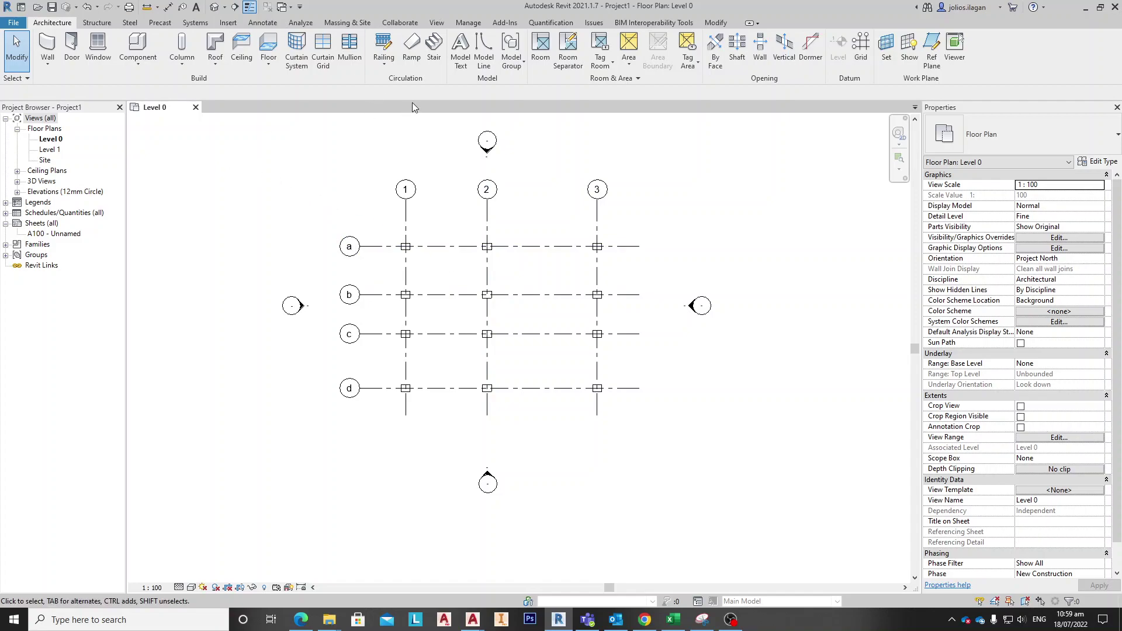
# Launch Dynamo from the project and create a new graph.
pyautogui.click(471, 23)
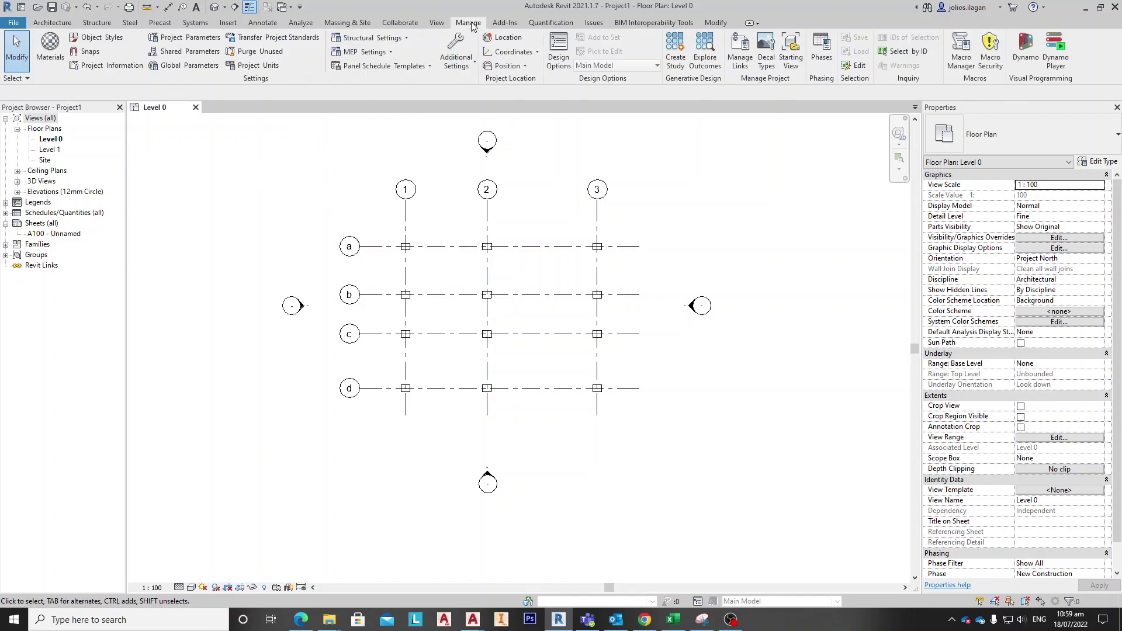
pyautogui.click(1029, 68)
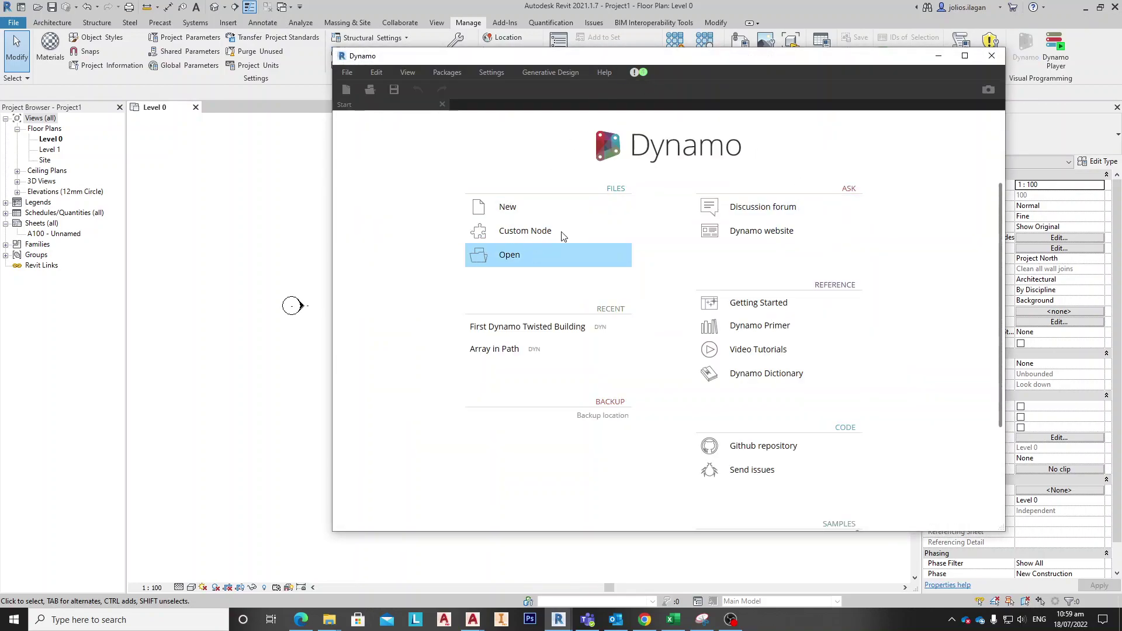
pyautogui.click(517, 210)
# Shrink and reposition the Dynamo window so that most of the column grid plan stays in view beside it.
pyautogui.moveTo(762, 57); pyautogui.dragTo(827, 55)
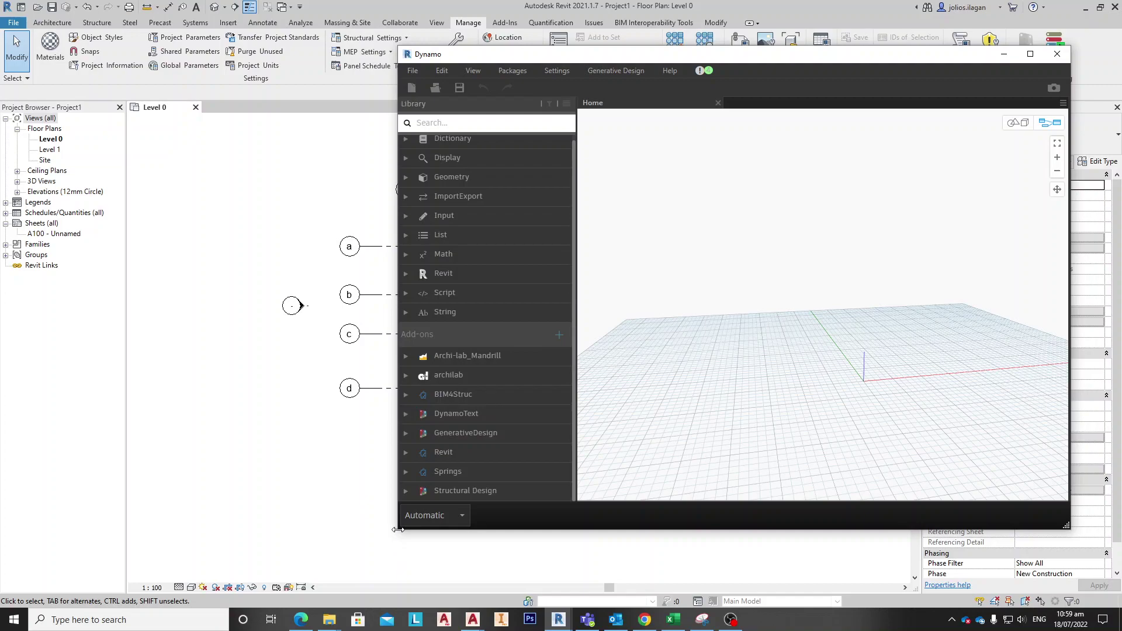
pyautogui.moveTo(395, 530); pyautogui.dragTo(524, 579)
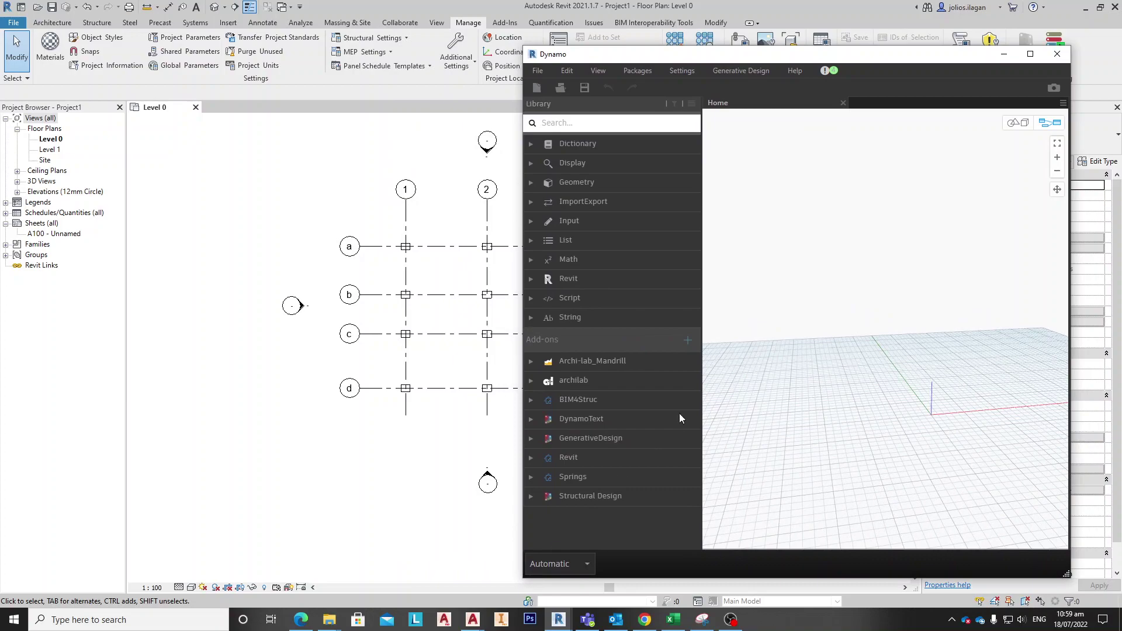
pyautogui.moveTo(874, 56); pyautogui.dragTo(908, 45)
# Search the Dynamo node library for "select elements".
pyautogui.rightClick(854, 194)
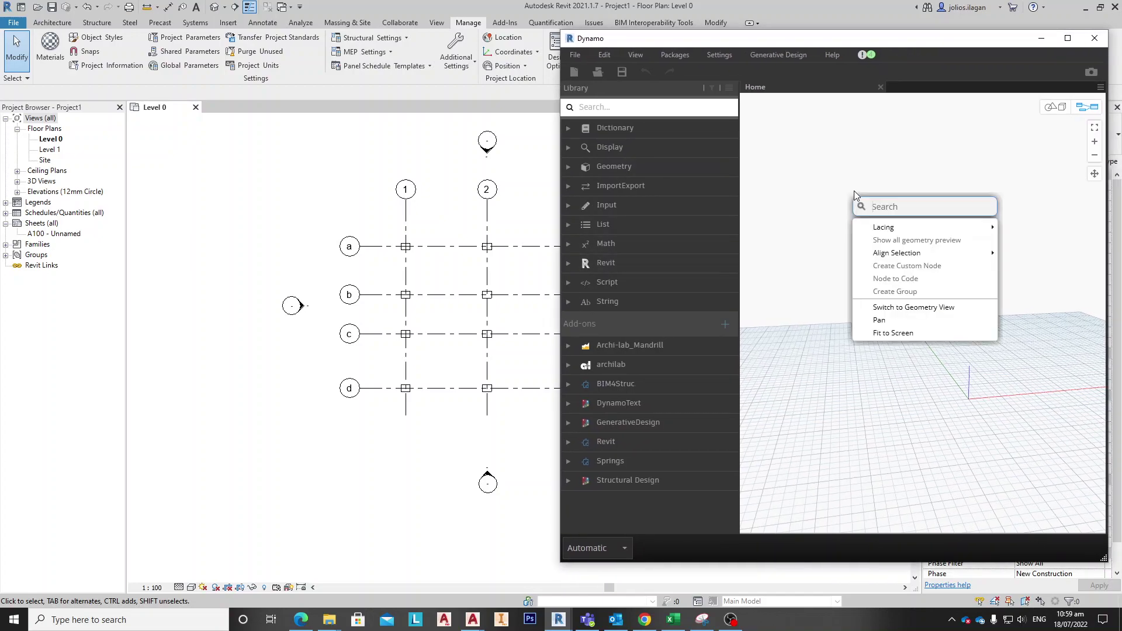
pyautogui.click(656, 111)
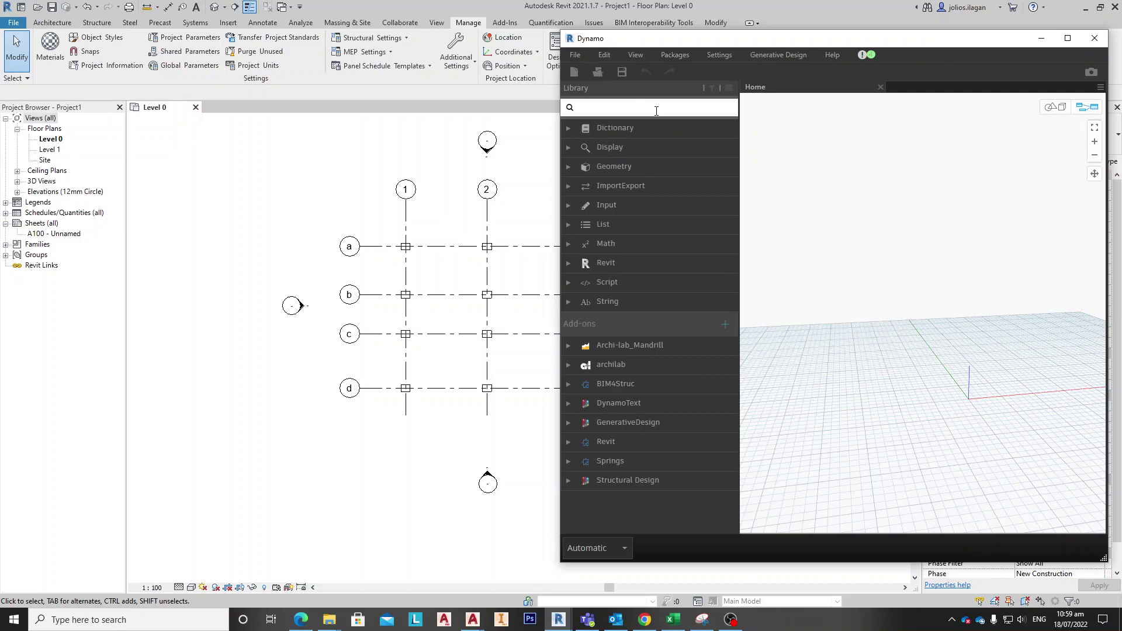
pyautogui.write('Select')
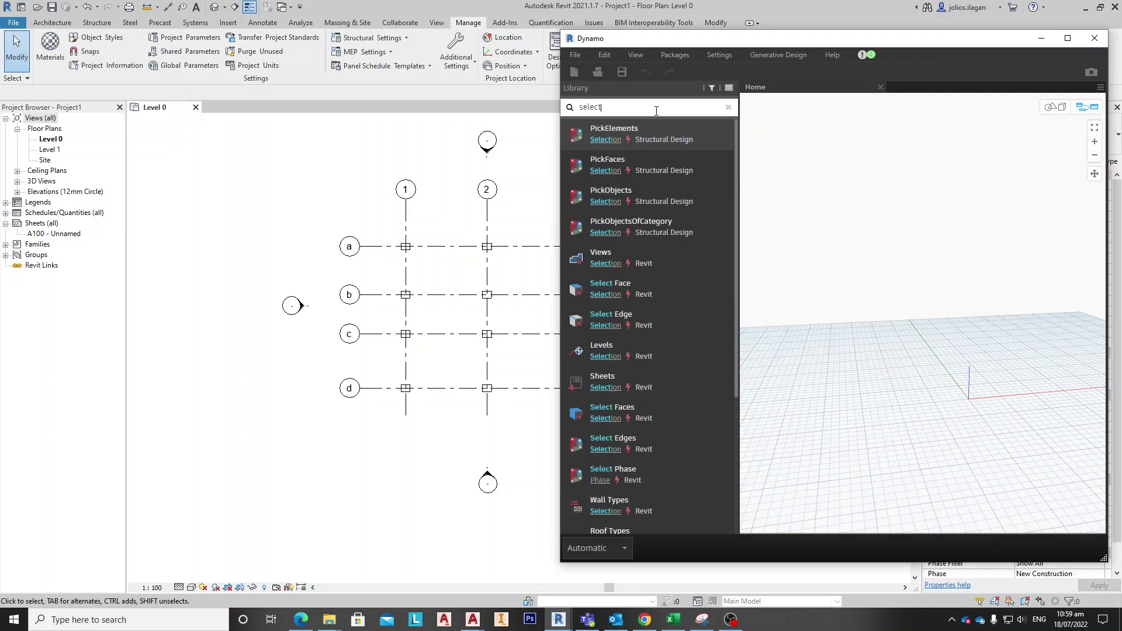
pyautogui.write('s')
pyautogui.press('BackSpace')
pyautogui.write('elements')
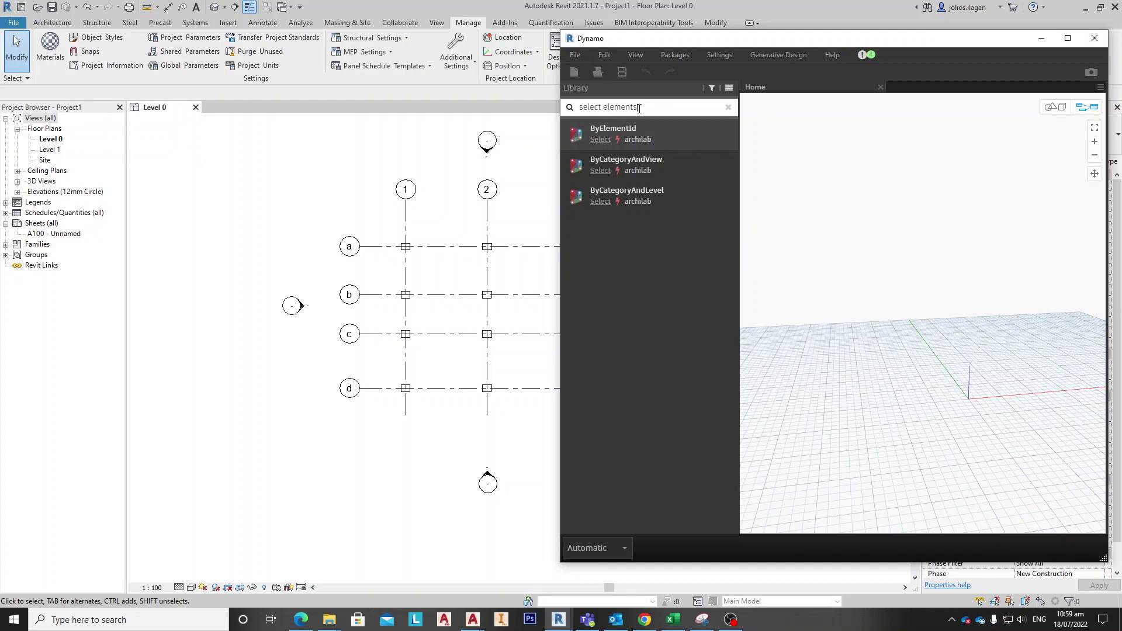
# Refine the node library search to "select elem" and add a Select Model Elements node in the upper part of the workspace.
pyautogui.moveTo(643, 106); pyautogui.dragTo(603, 110)
pyautogui.press('BackSpace')
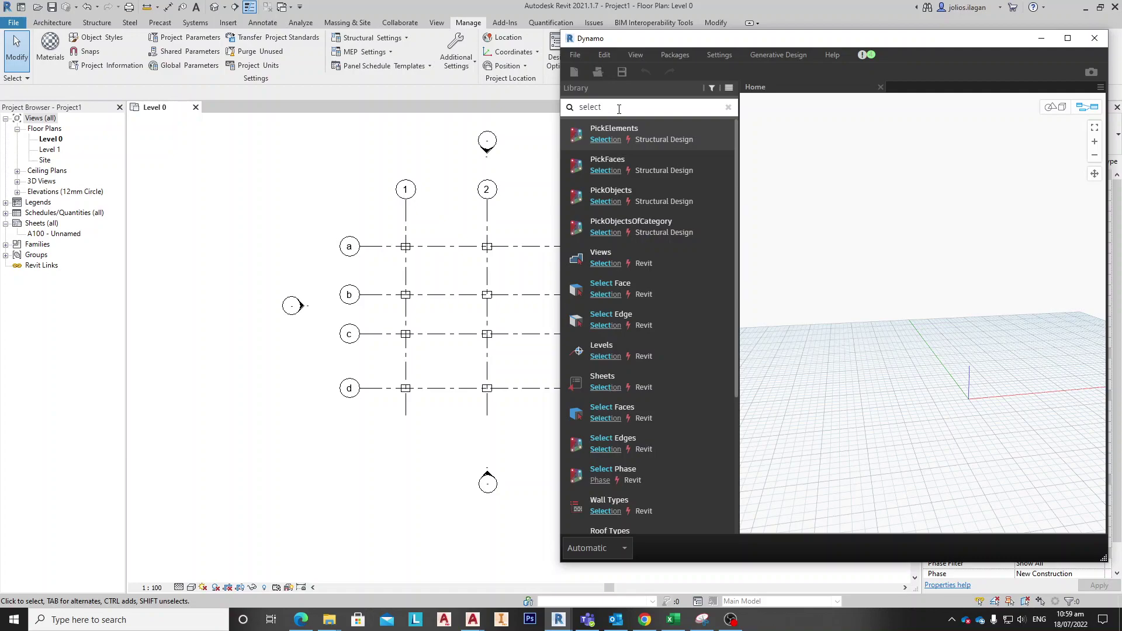
pyautogui.scroll(-3, 640, 341)
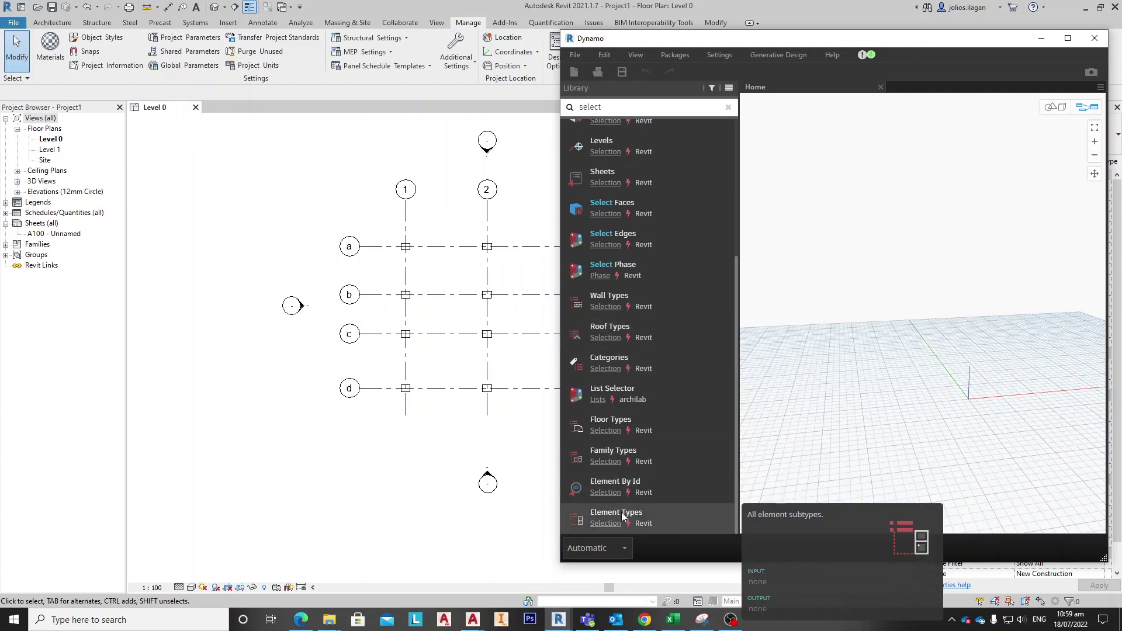
pyautogui.scroll(3, 631, 351)
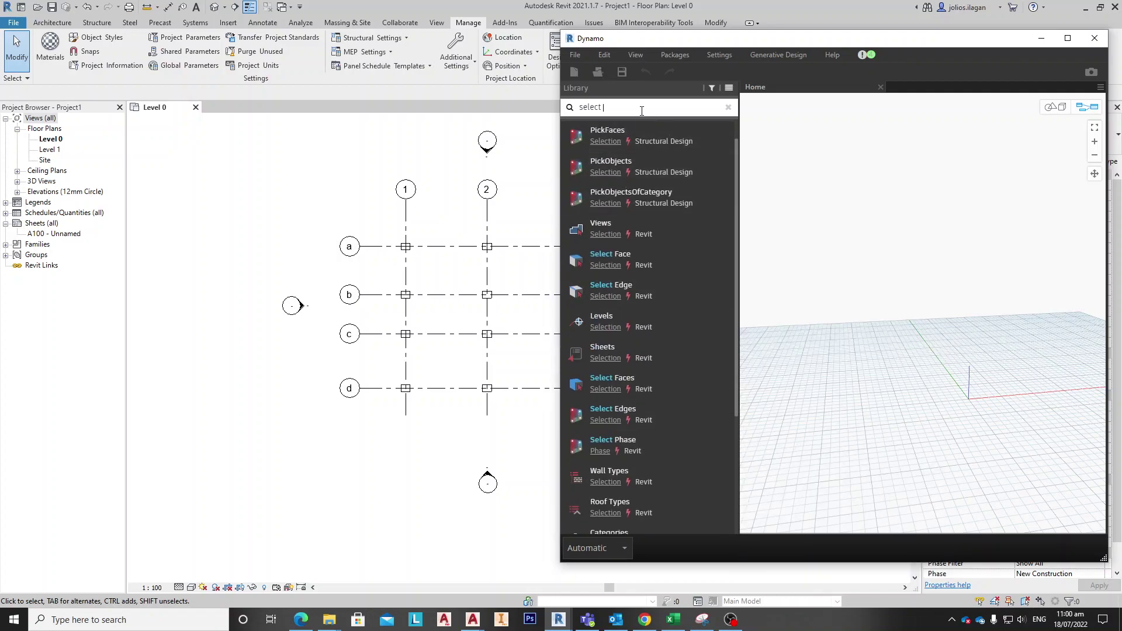
pyautogui.scroll(1, 643, 253)
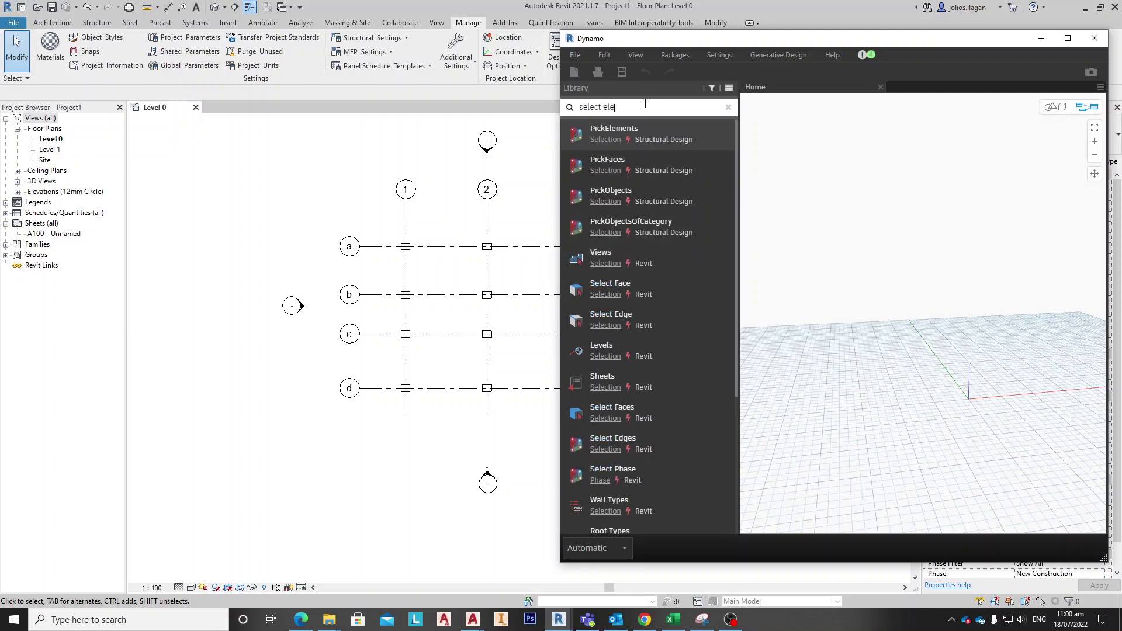
pyautogui.write('em')
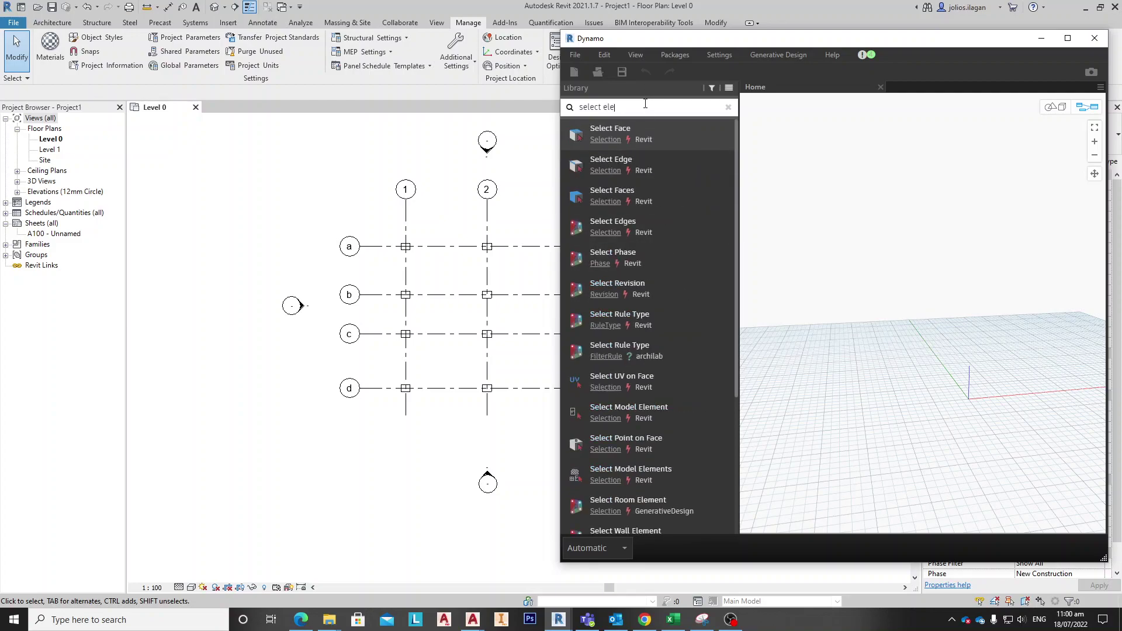
pyautogui.press('BackSpace')
pyautogui.write('me')
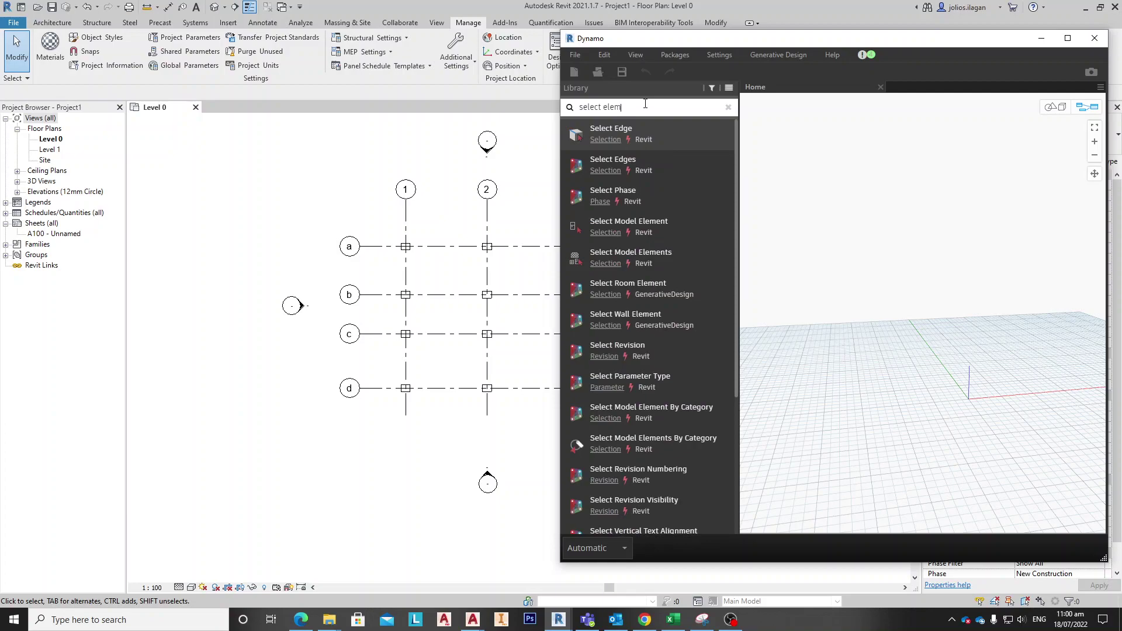
pyautogui.click(641, 264)
pyautogui.moveTo(938, 298); pyautogui.dragTo(871, 176)
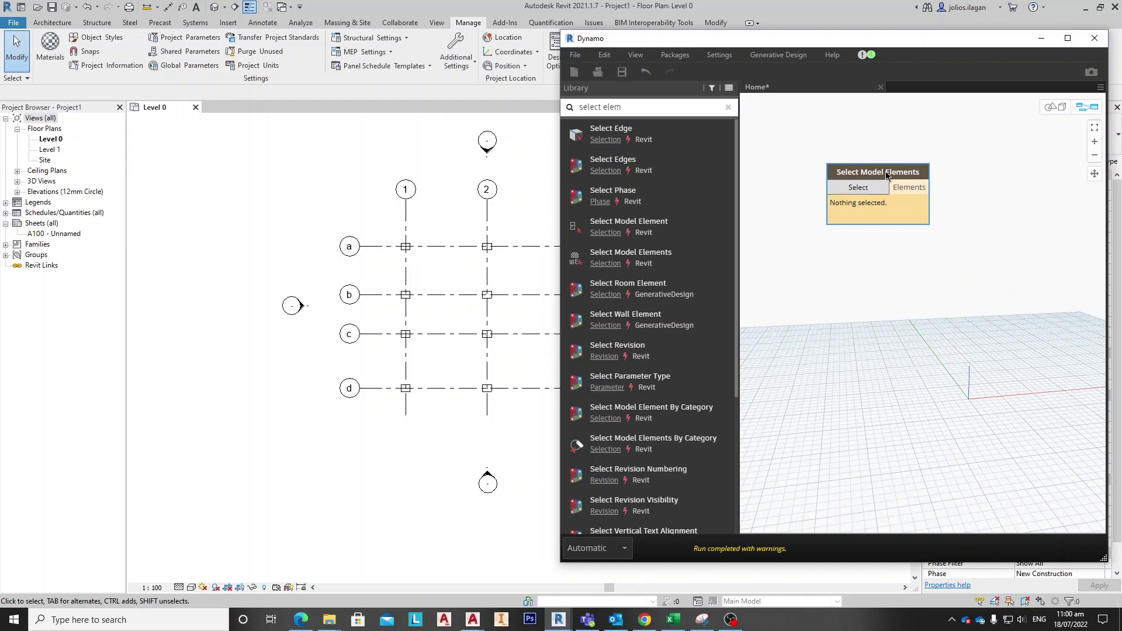
# Search the node library for "number slider" and add a Number Slider node below the Select Model Elements node.
pyautogui.moveTo(659, 106); pyautogui.dragTo(551, 111)
pyautogui.write('number slider')
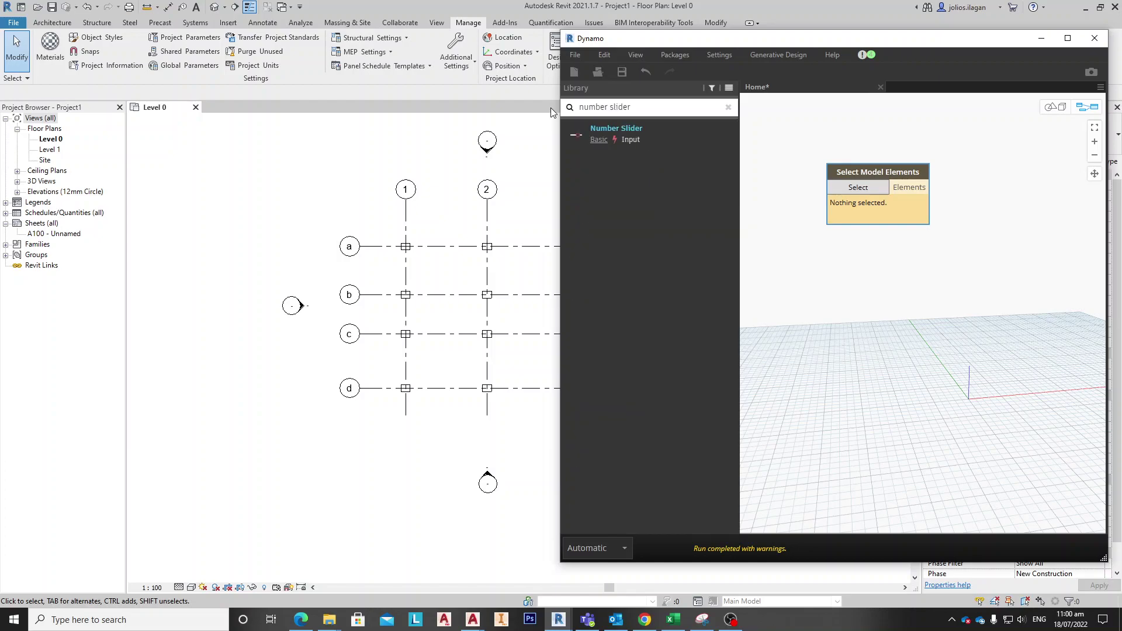
pyautogui.click(616, 131)
pyautogui.moveTo(1010, 310); pyautogui.dragTo(921, 293)
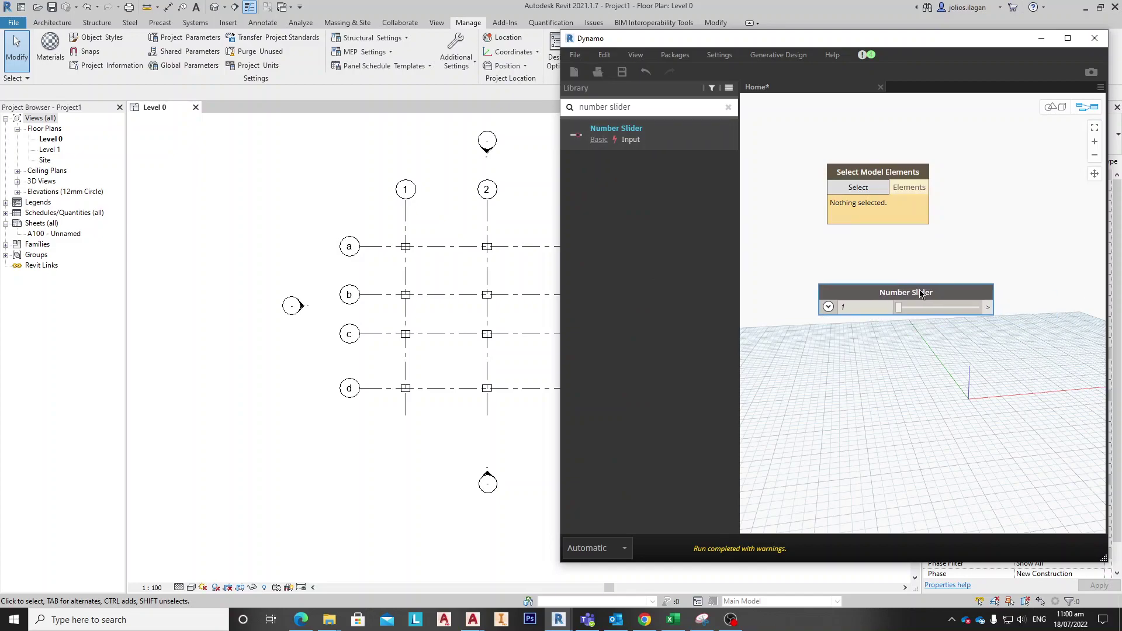
# Search the node library for "rotation" and add the FamilyInstance.SetRotation node to the graph.
pyautogui.moveTo(649, 111); pyautogui.dragTo(518, 114)
pyautogui.write('rotation')
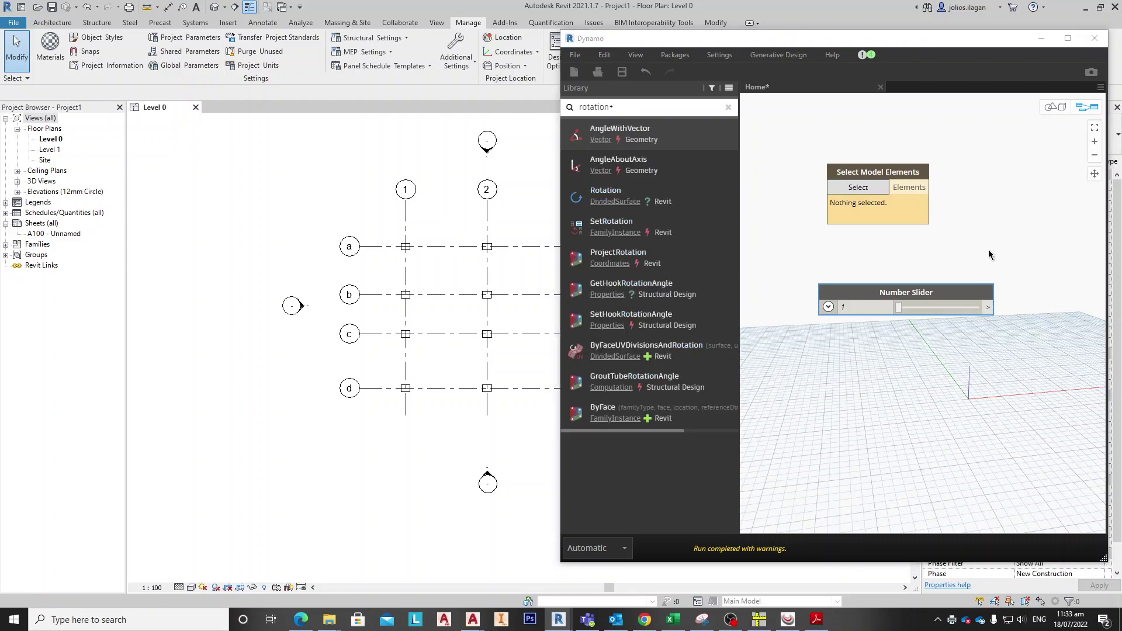
pyautogui.moveTo(946, 39); pyautogui.dragTo(919, 42)
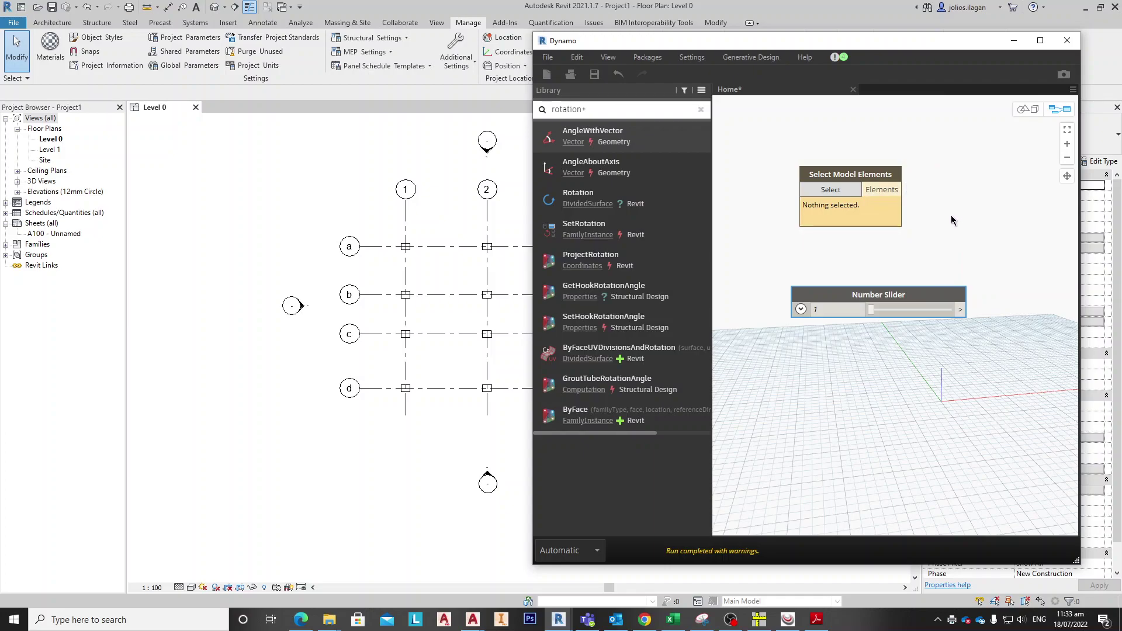
pyautogui.hotkey('shift', 'Left')
pyautogui.moveTo(582, 198)
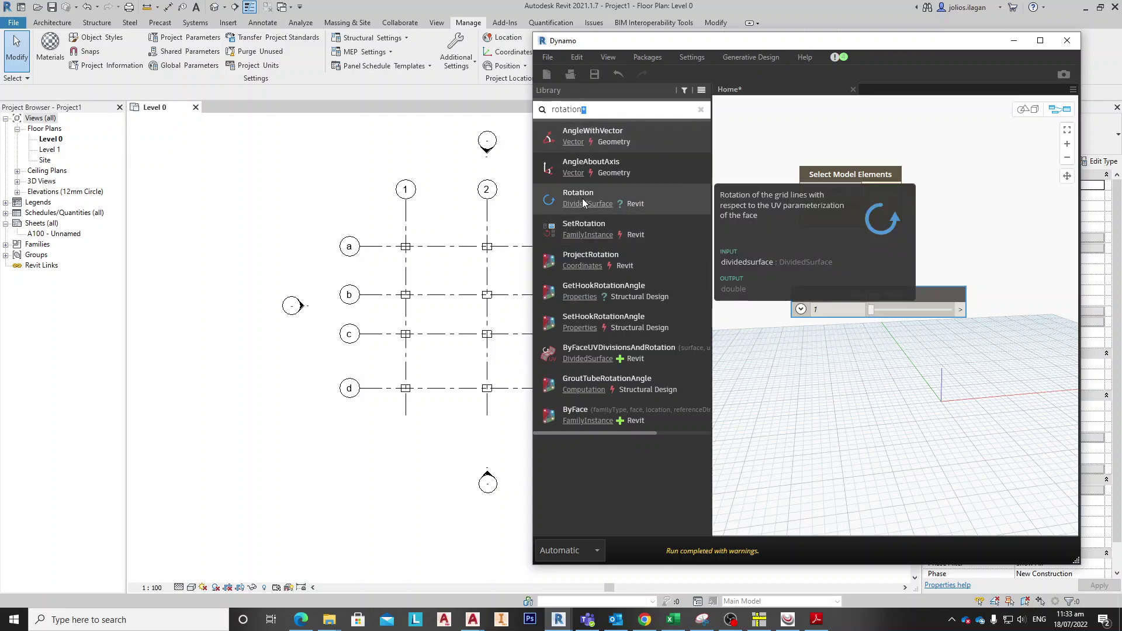
pyautogui.moveTo(580, 145)
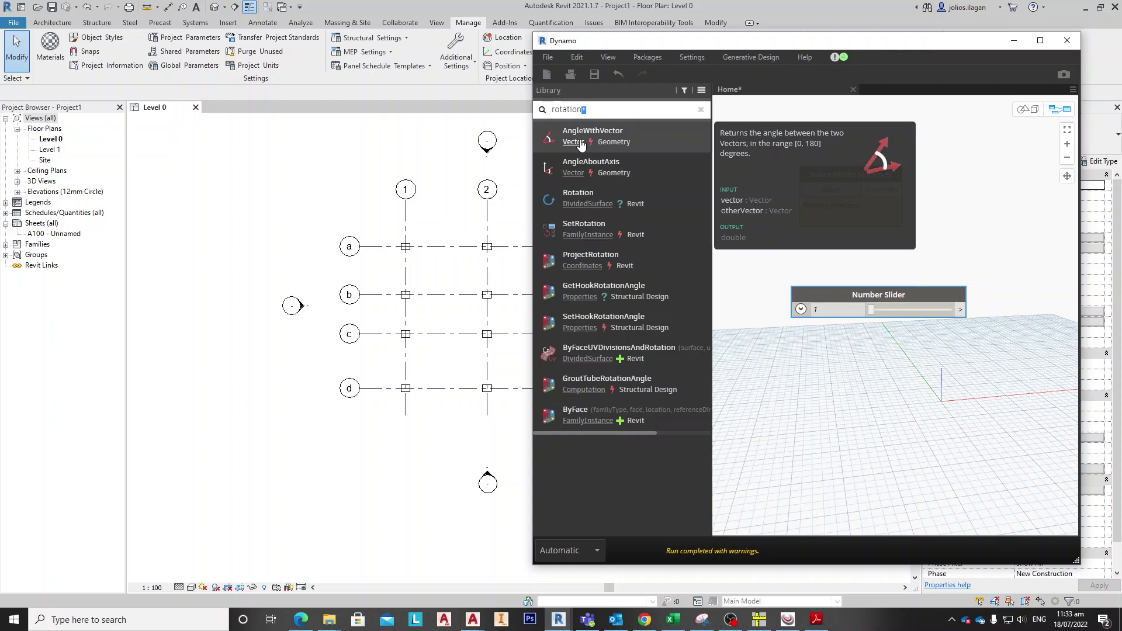
pyautogui.moveTo(581, 176)
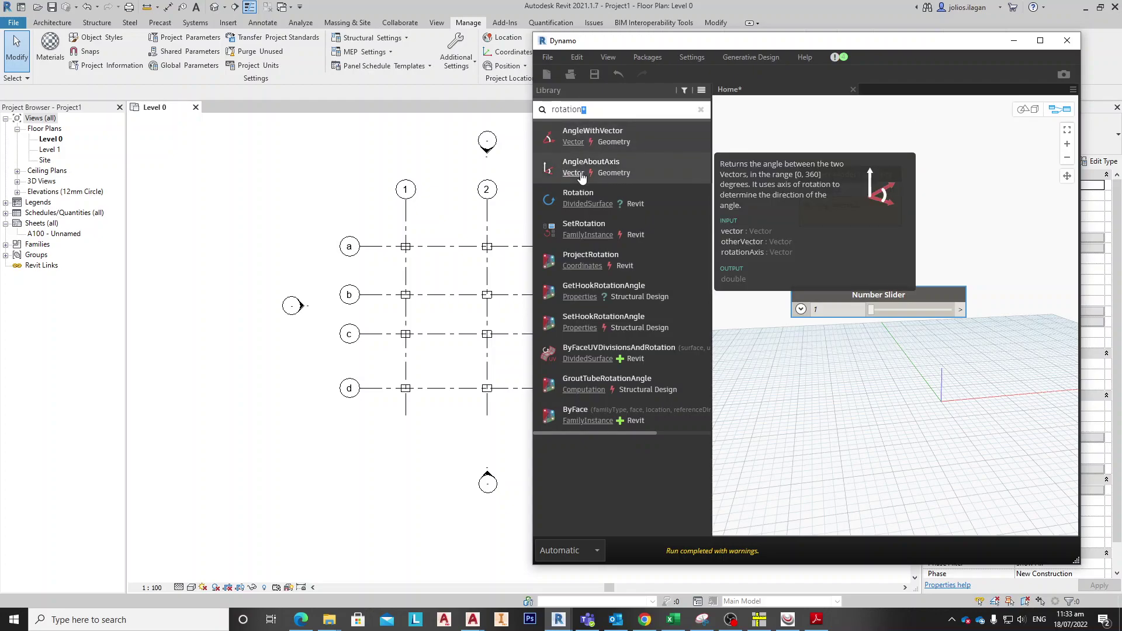
pyautogui.moveTo(589, 348)
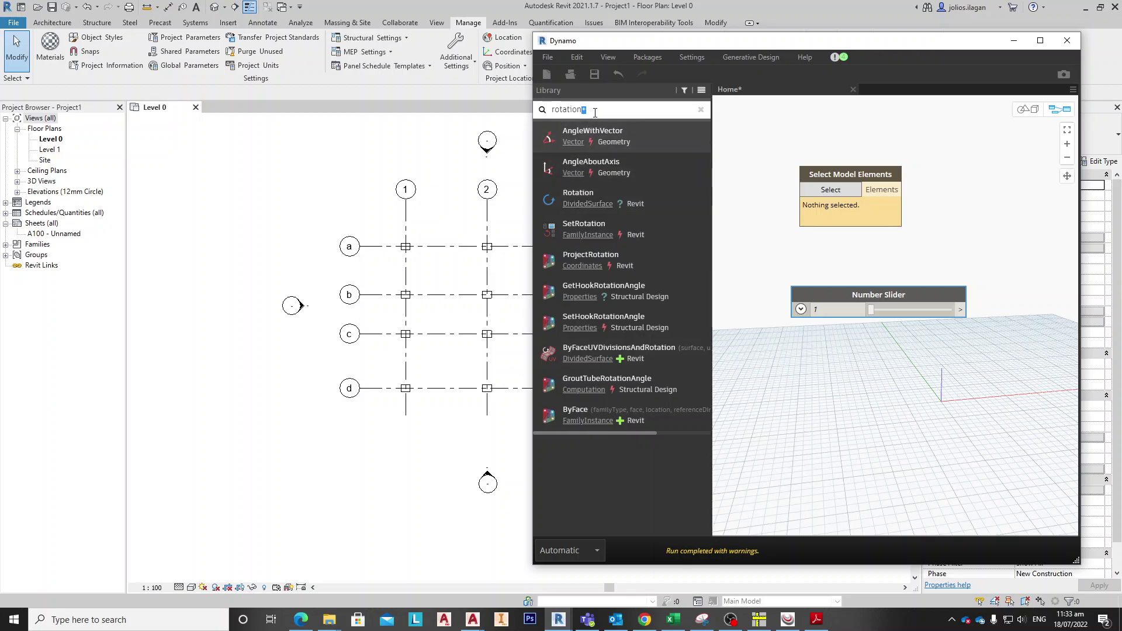
pyautogui.press('BackSpace')
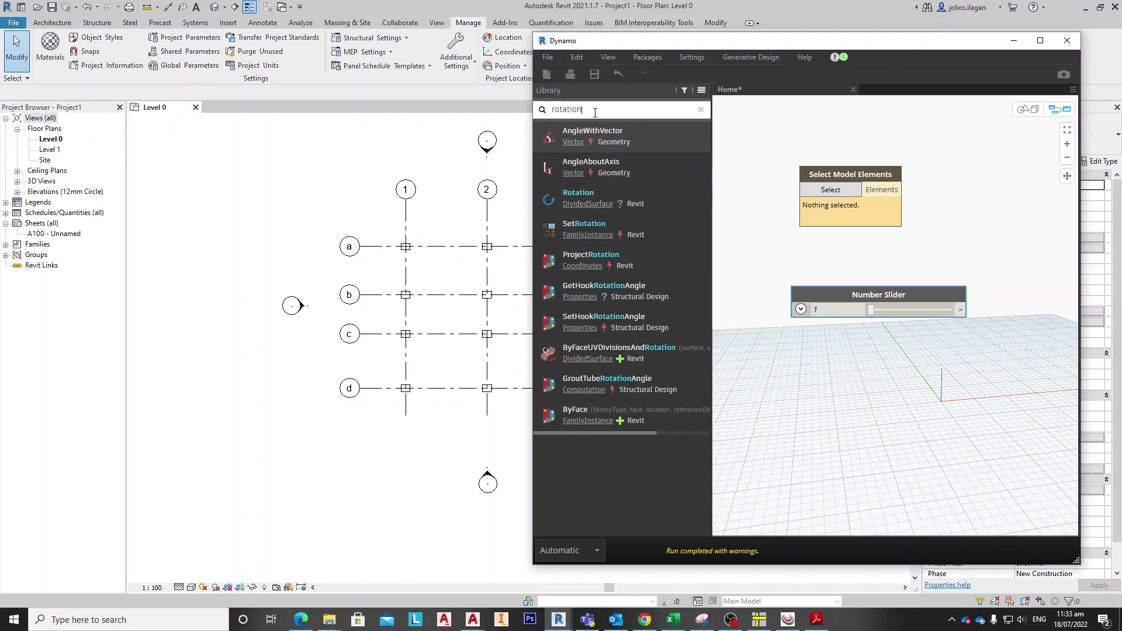
pyautogui.moveTo(598, 233)
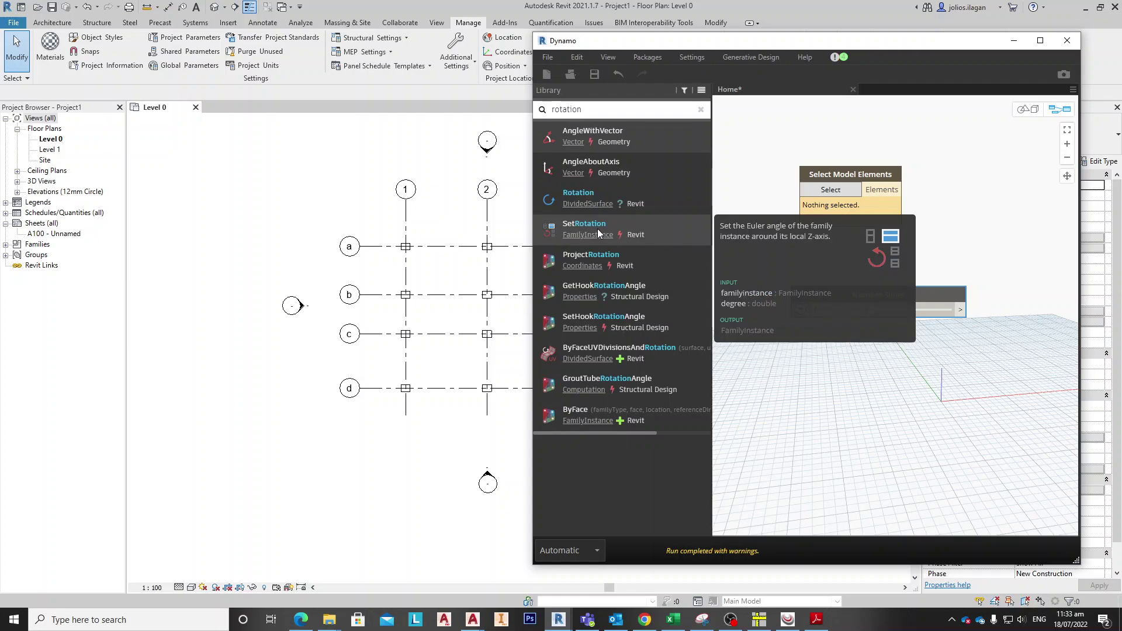
pyautogui.click(599, 234)
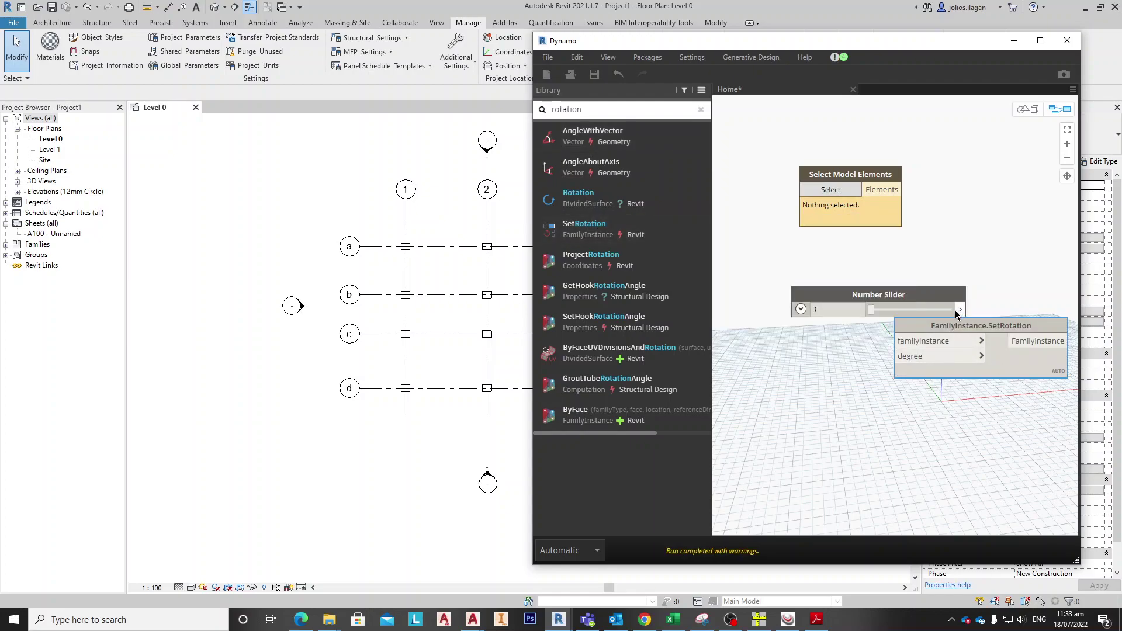
# Arrange the graph so FamilyInstance.SetRotation sits to the right of the Select Model Elements and Number Slider nodes, with room for wires.
pyautogui.moveTo(970, 320); pyautogui.dragTo(987, 200)
pyautogui.scroll(-3, 865, 300)
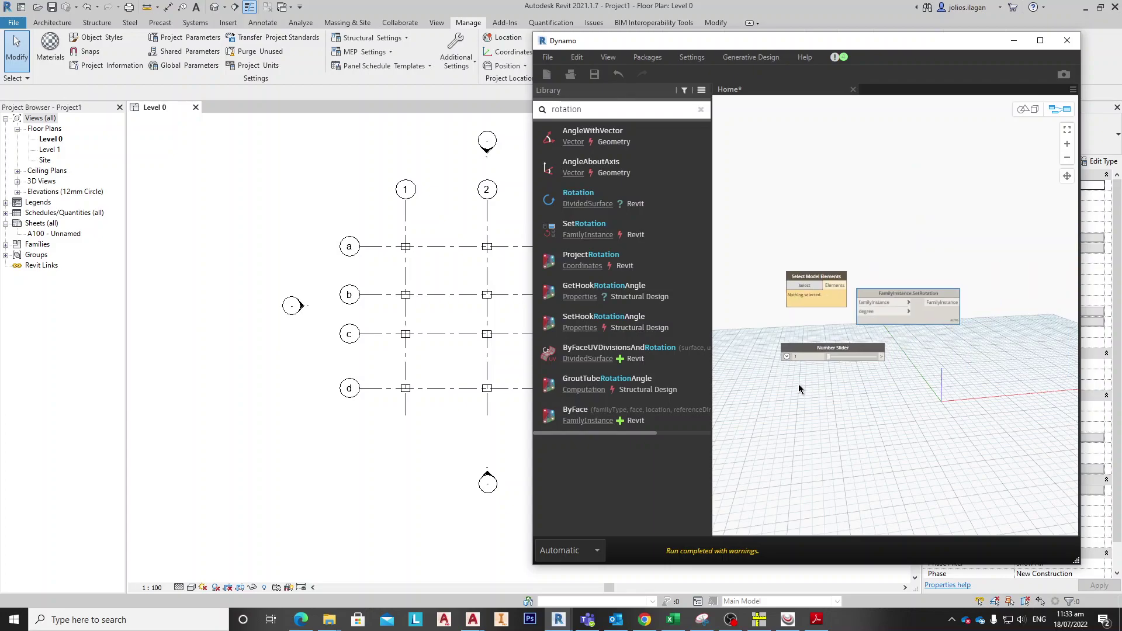
pyautogui.moveTo(894, 295); pyautogui.dragTo(940, 294)
pyautogui.click(824, 349)
pyautogui.moveTo(825, 349); pyautogui.dragTo(808, 342)
# Connect the Elements output to SetRotation's familyInstance input and the Number Slider output to its degree input.
pyautogui.moveTo(822, 285); pyautogui.dragTo(894, 304)
pyautogui.click(894, 304)
pyautogui.moveTo(843, 351); pyautogui.dragTo(888, 313)
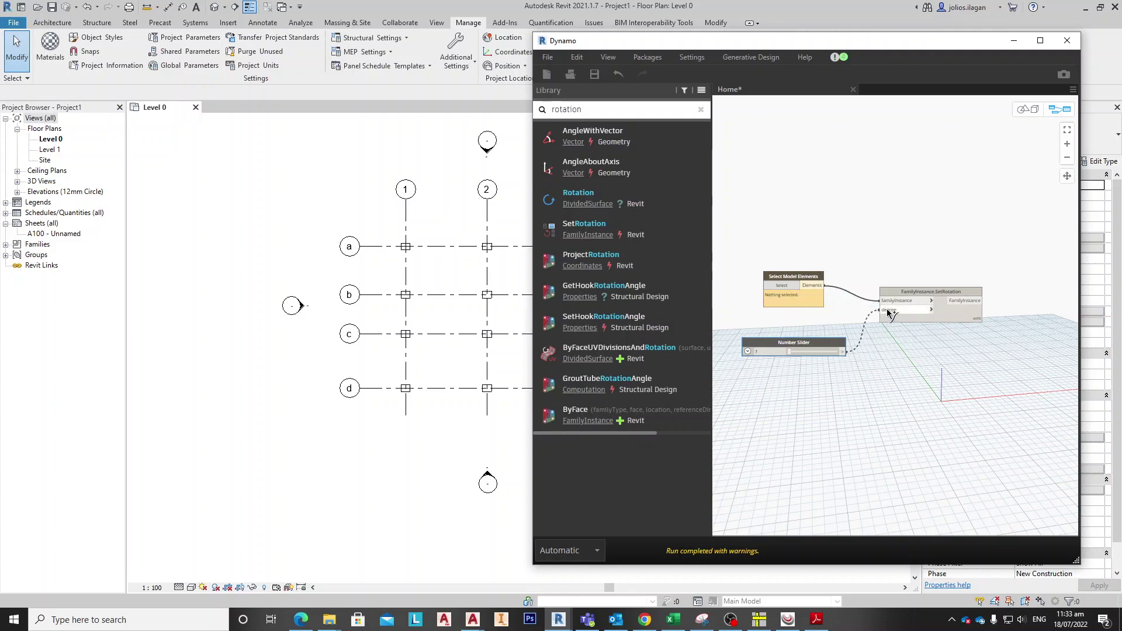
pyautogui.click(888, 310)
pyautogui.moveTo(847, 370); pyautogui.dragTo(880, 332, button='middle')
pyautogui.scroll(2, 885, 283)
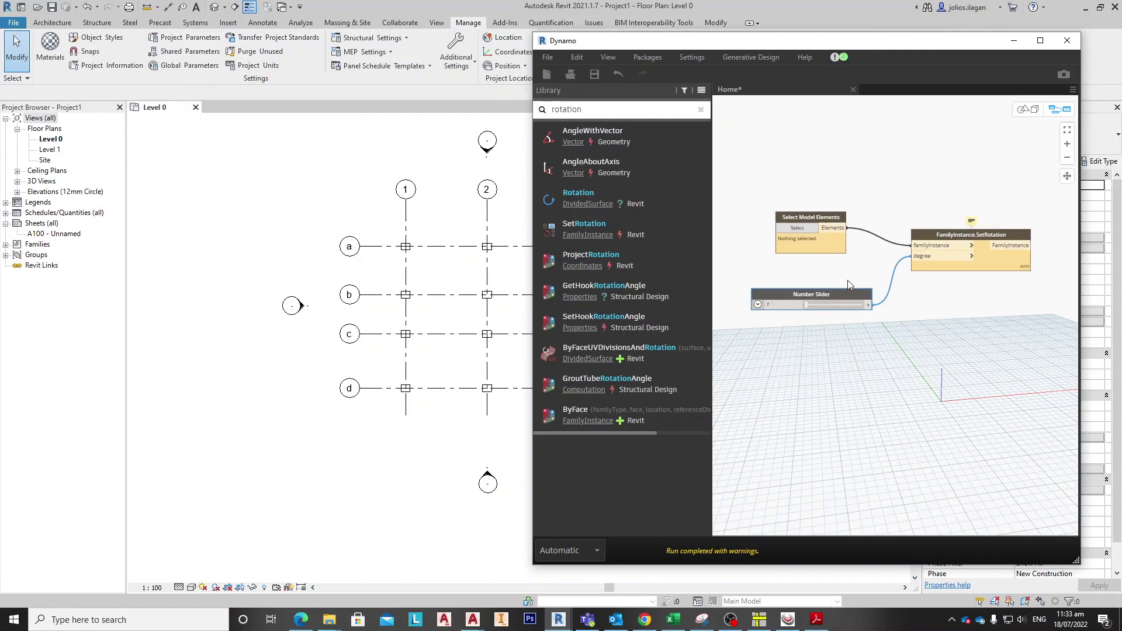
pyautogui.moveTo(879, 254); pyautogui.dragTo(878, 251, button='middle')
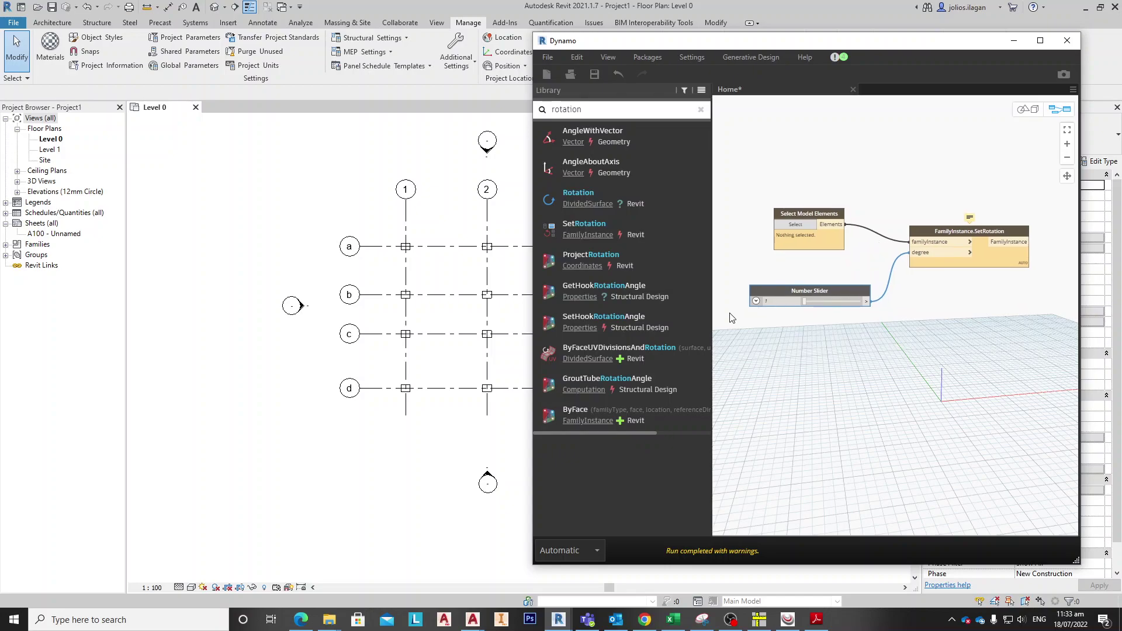
# Set the Number Slider's range to a minimum of 1, a maximum of 270 and a step of 1.
pyautogui.click(756, 301)
pyautogui.click(782, 314)
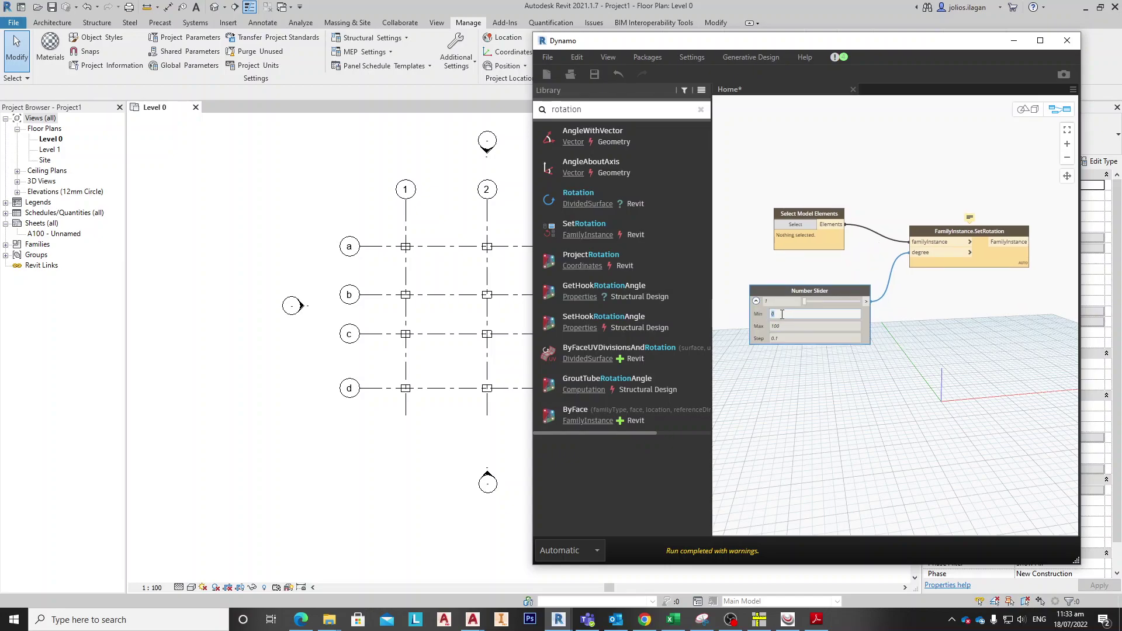
pyautogui.click(784, 325)
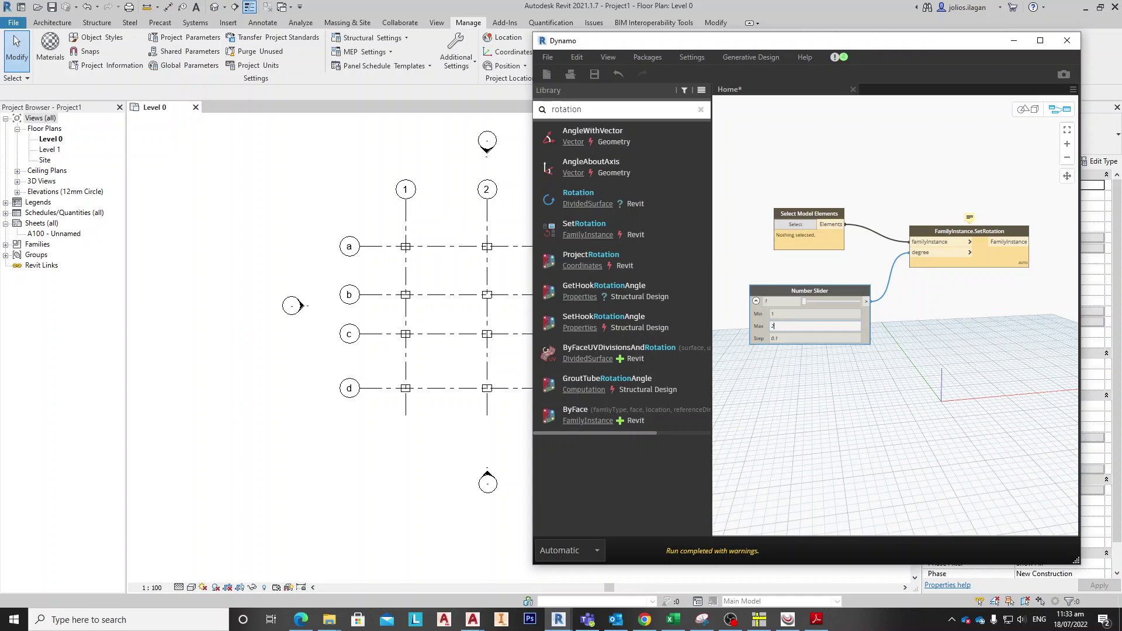
pyautogui.click(785, 339)
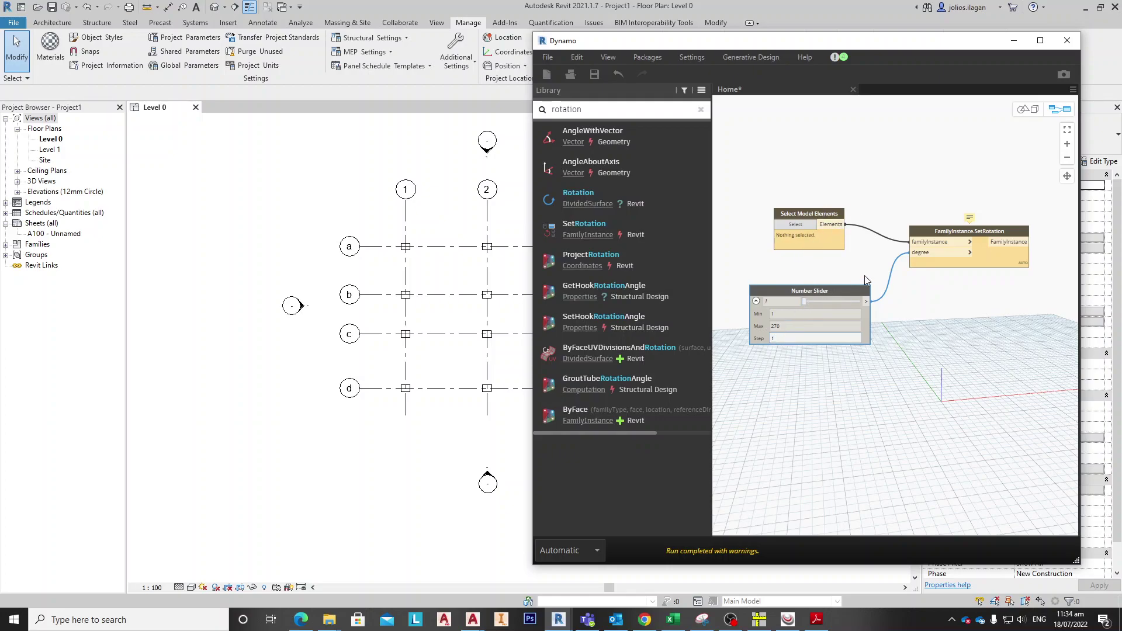
# Pick the six columns on grid lines b and c as the Select Model Elements node's selection.
pyautogui.click(802, 223)
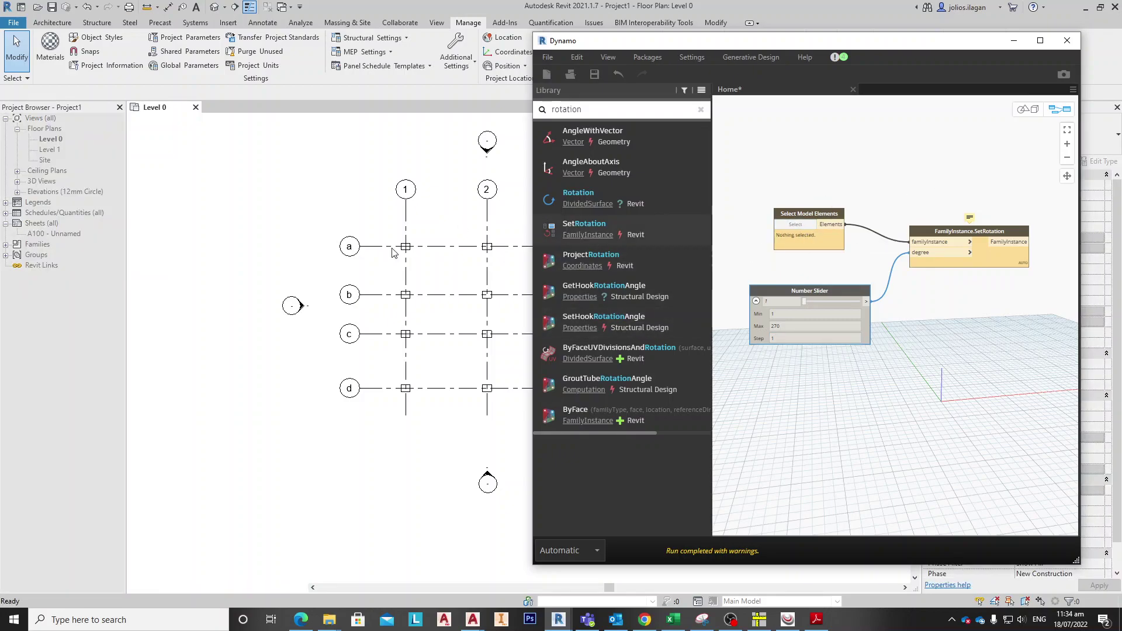
pyautogui.scroll(-1, 304, 349)
pyautogui.moveTo(341, 353)
pyautogui.mouseDown(button='middle')
pyautogui.moveTo(283, 342)
pyautogui.moveTo(409, 351)
pyautogui.moveTo(393, 325)
pyautogui.moveTo(366, 324)
pyautogui.moveTo(354, 339)
pyautogui.mouseUp(button='middle')
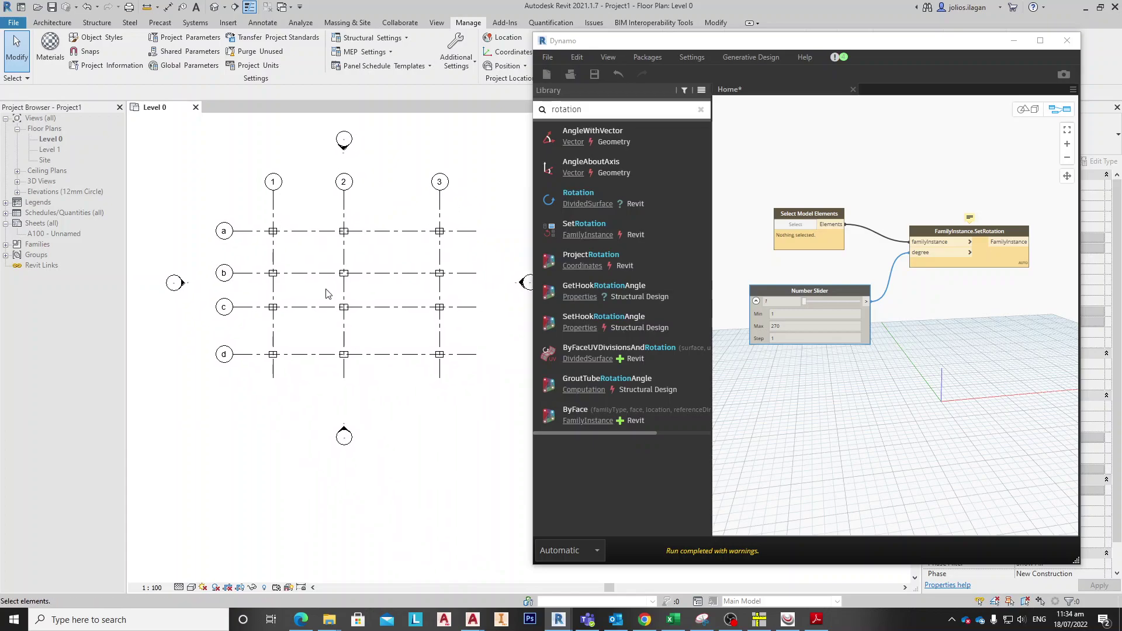
pyautogui.moveTo(262, 274); pyautogui.dragTo(456, 325)
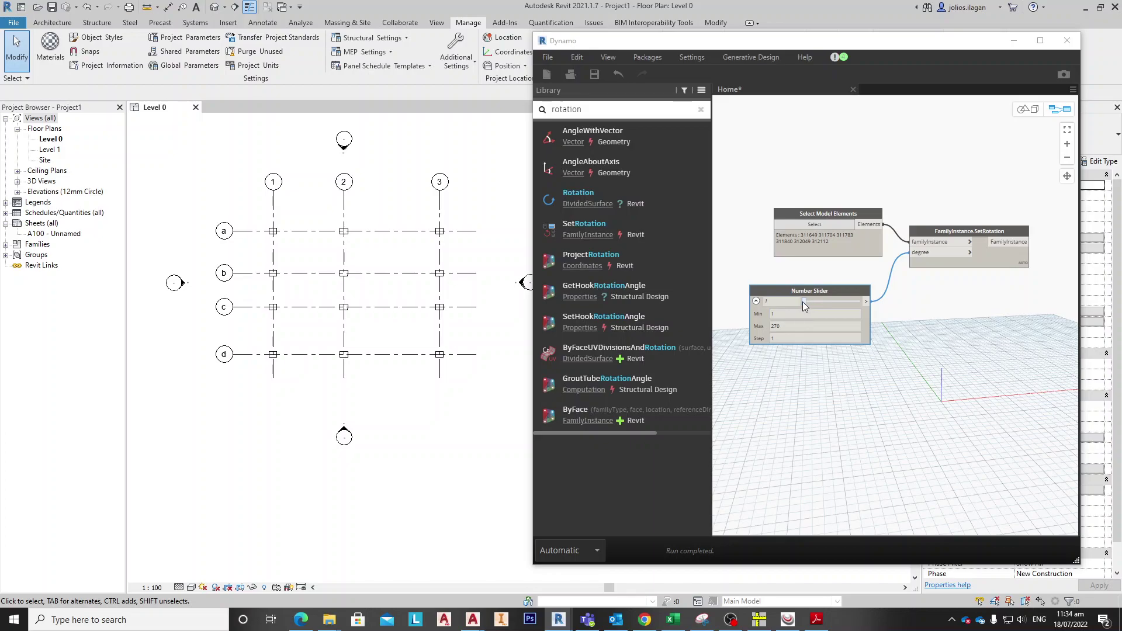
# Set the Number Slider to 45 to rotate the selected columns on grid lines b and c by 45 degrees.
pyautogui.moveTo(804, 303)
pyautogui.mouseDown()
pyautogui.moveTo(831, 304)
pyautogui.moveTo(812, 301)
pyautogui.mouseUp()
pyautogui.doubleClick(776, 302)
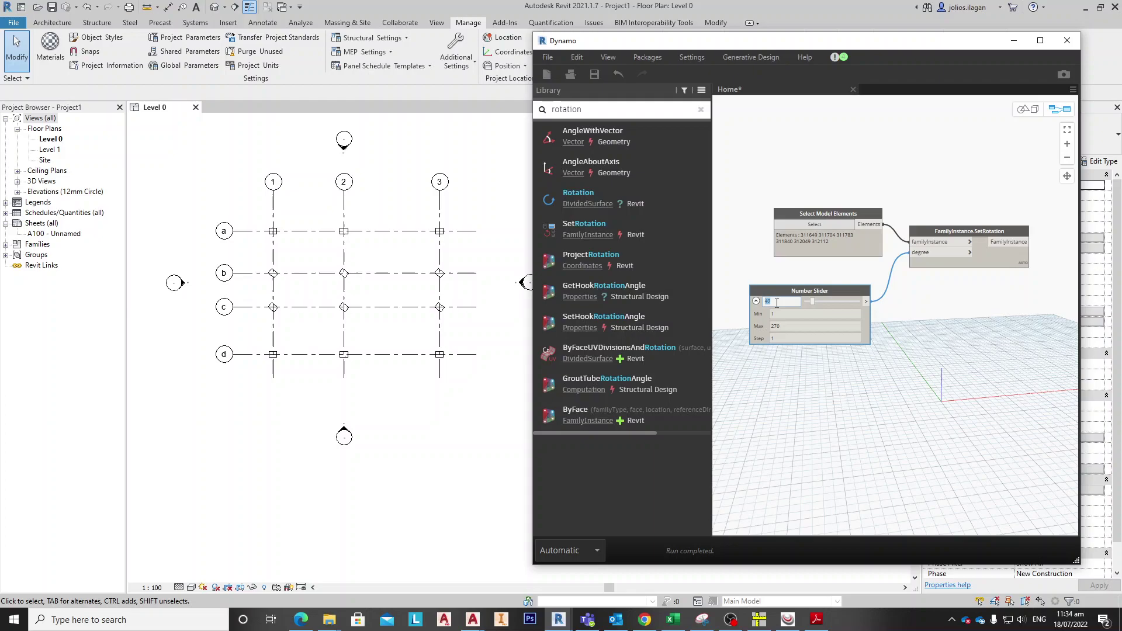
pyautogui.write('45')
pyautogui.press('Return')
# Replace the node's selection with the three columns on grid line d and set the Number Slider to 75.
pyautogui.click(804, 225)
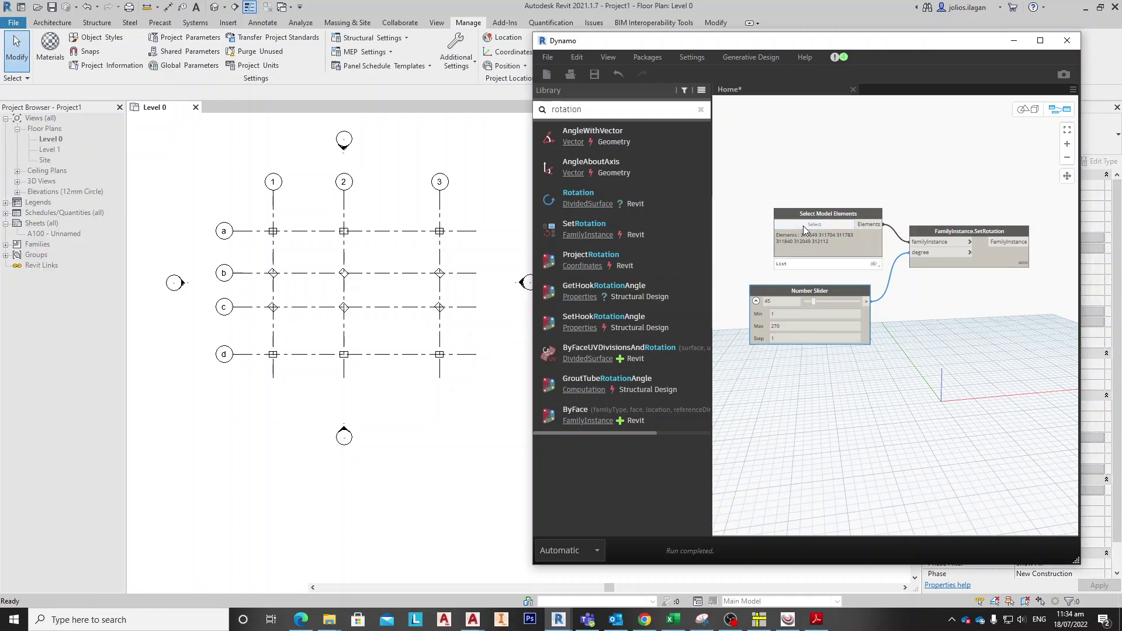
pyautogui.moveTo(253, 337); pyautogui.dragTo(461, 378)
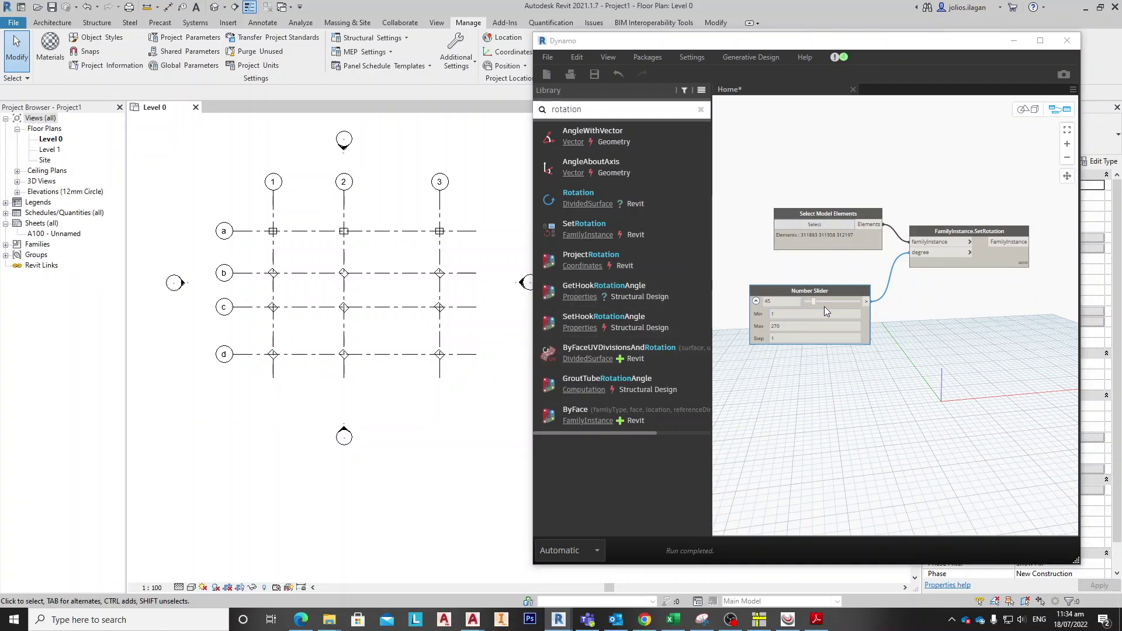
pyautogui.doubleClick(777, 303)
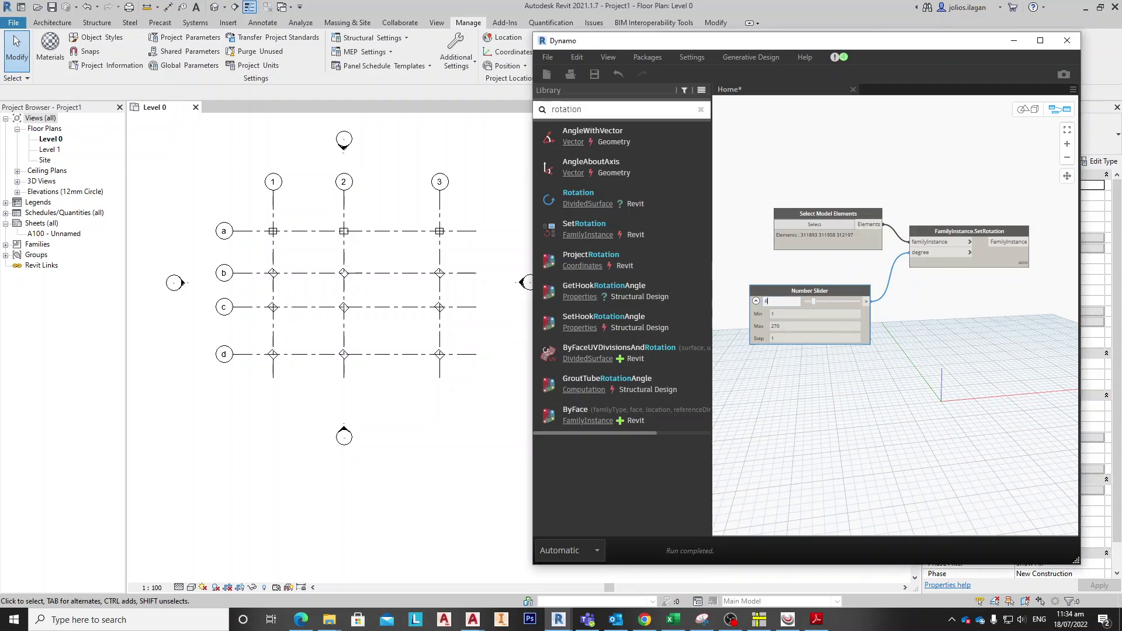
pyautogui.press('Return')
pyautogui.press('Return')
# Accept the save reminder and place two 1525x762mm Furniture_Desk components one above the other, below grid line d near grid line 1.
pyautogui.scroll(-1, 461, 237)
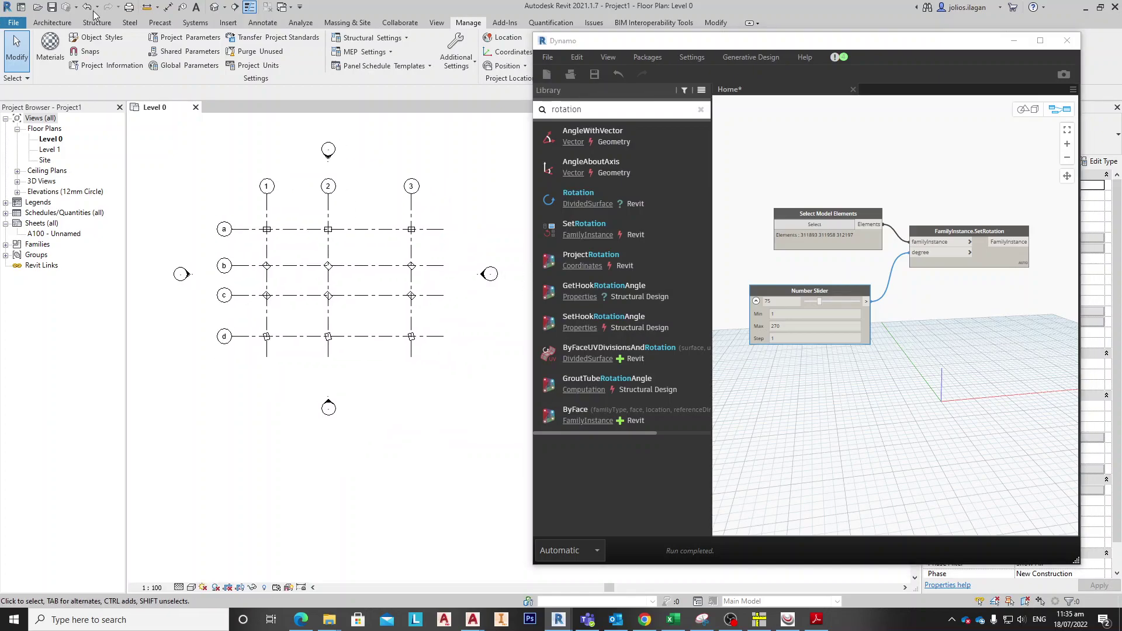
pyautogui.click(53, 22)
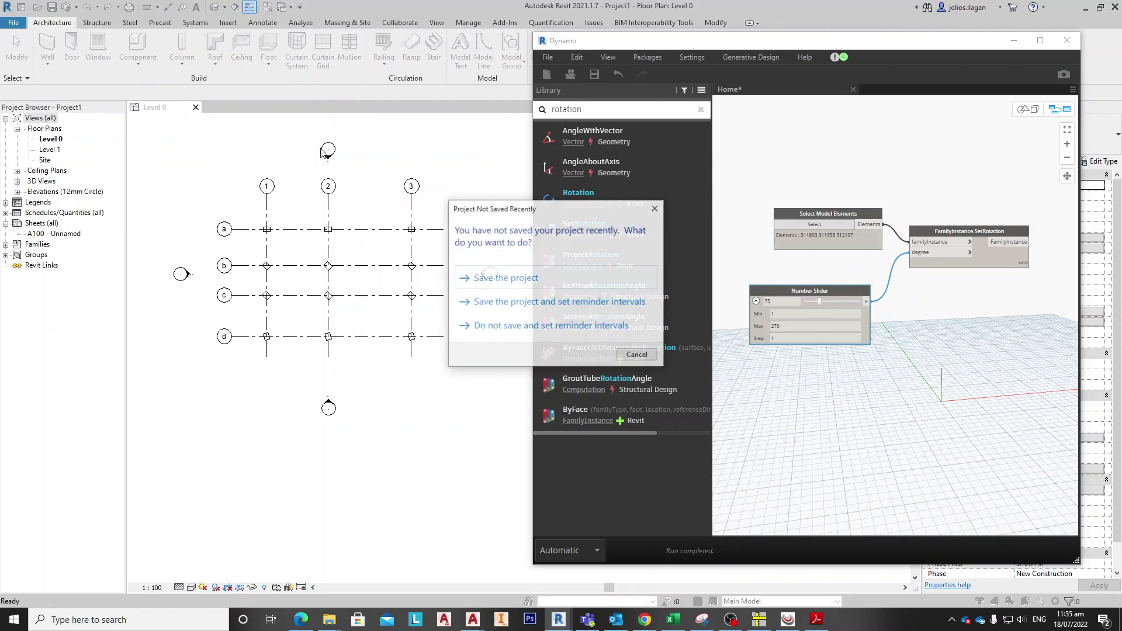
pyautogui.click(523, 281)
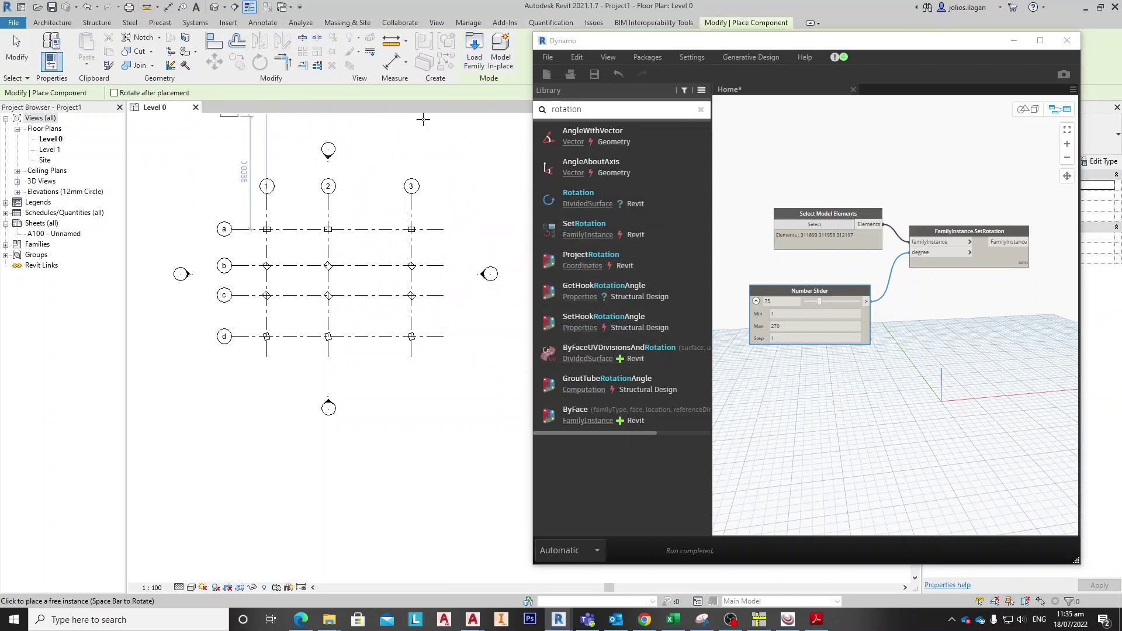
pyautogui.scroll(2, 274, 372)
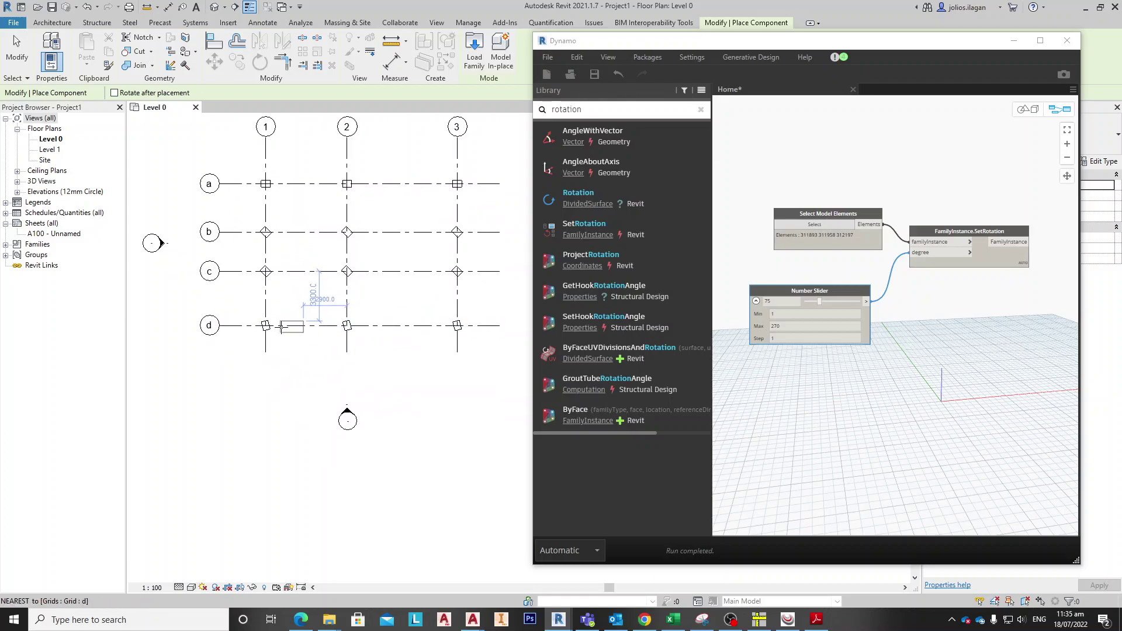
pyautogui.click(267, 388)
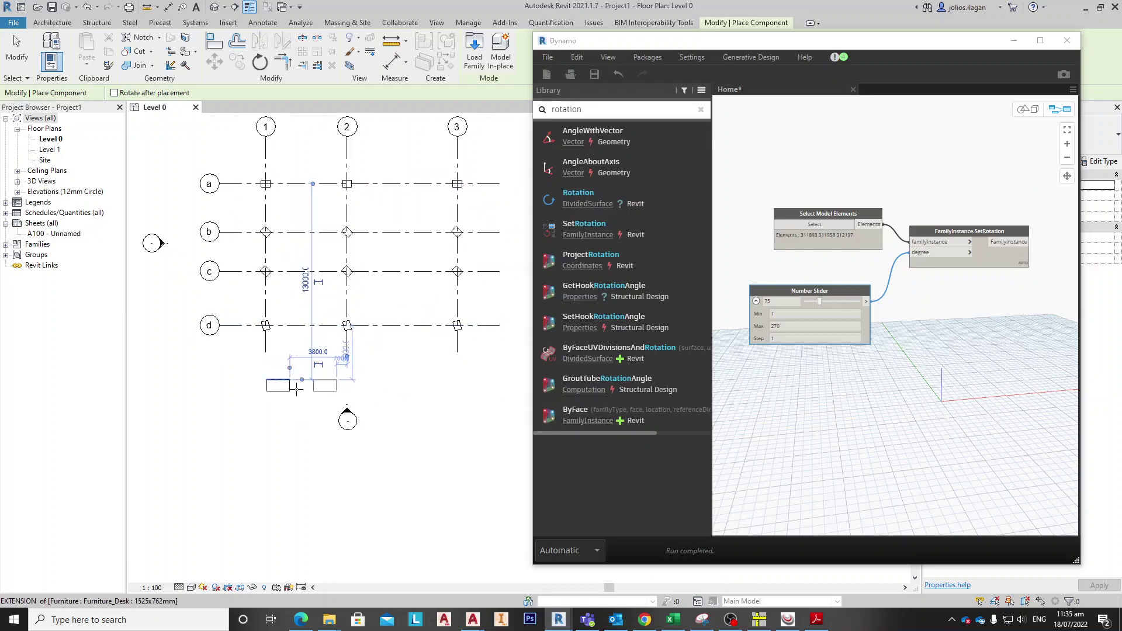
pyautogui.click(264, 416)
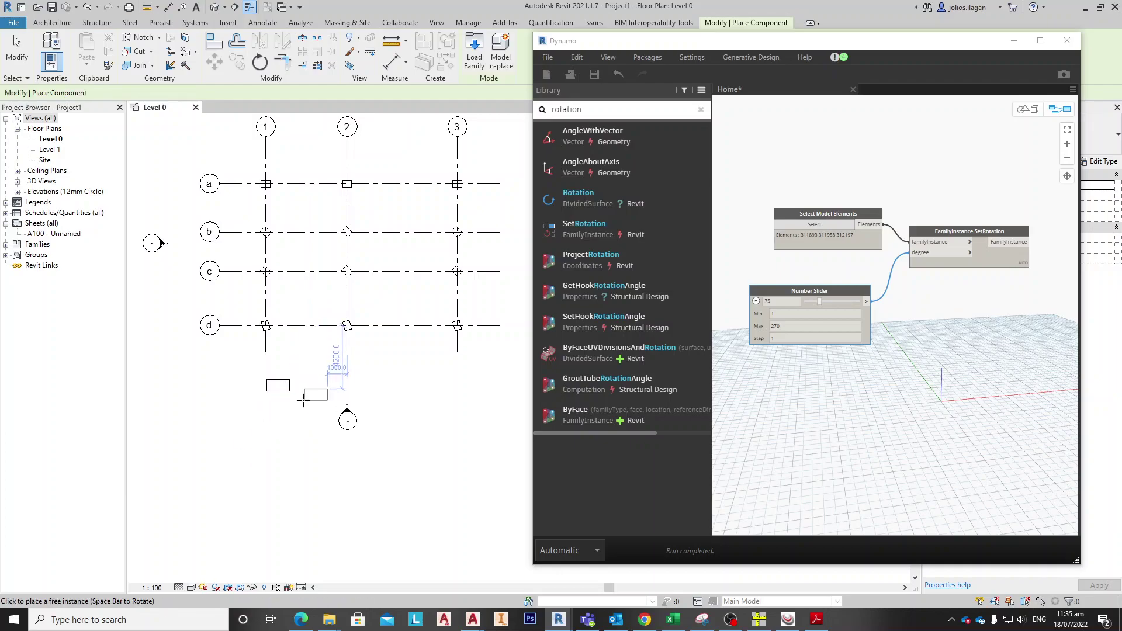
pyautogui.scroll(2, 270, 419)
pyautogui.click(270, 422)
pyautogui.press('Escape')
pyautogui.moveTo(270, 407); pyautogui.dragTo(265, 410)
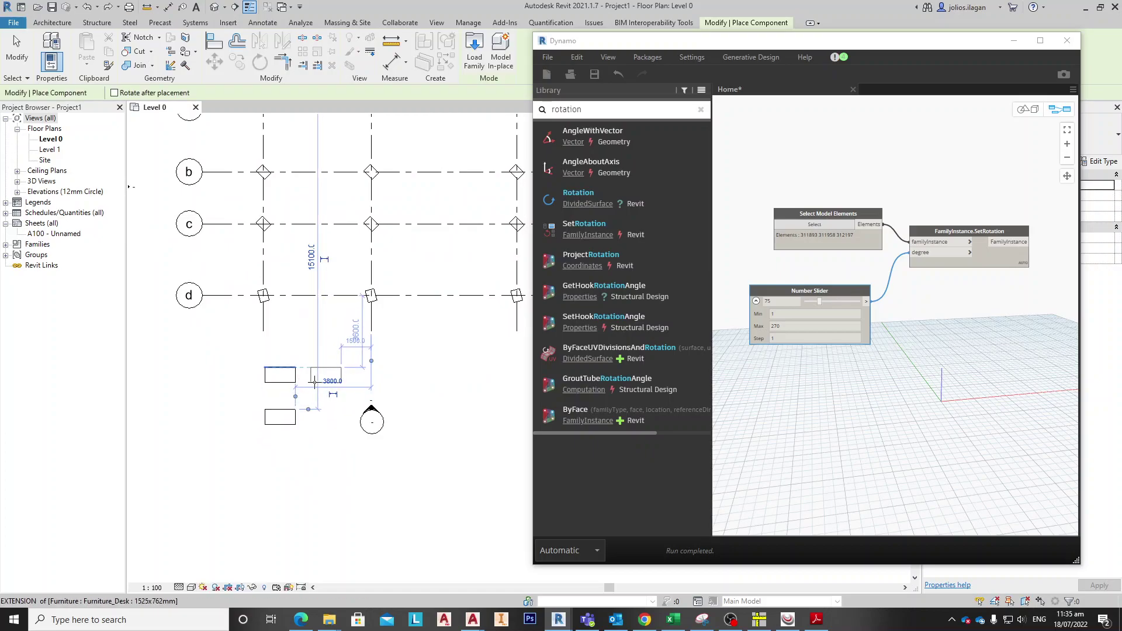
# Place two more 1525x762mm desks beside the first pair to form a two-by-two group, and end the component placement.
pyautogui.scroll(-1, 310, 375)
pyautogui.moveTo(312, 377); pyautogui.dragTo(254, 341, button='middle')
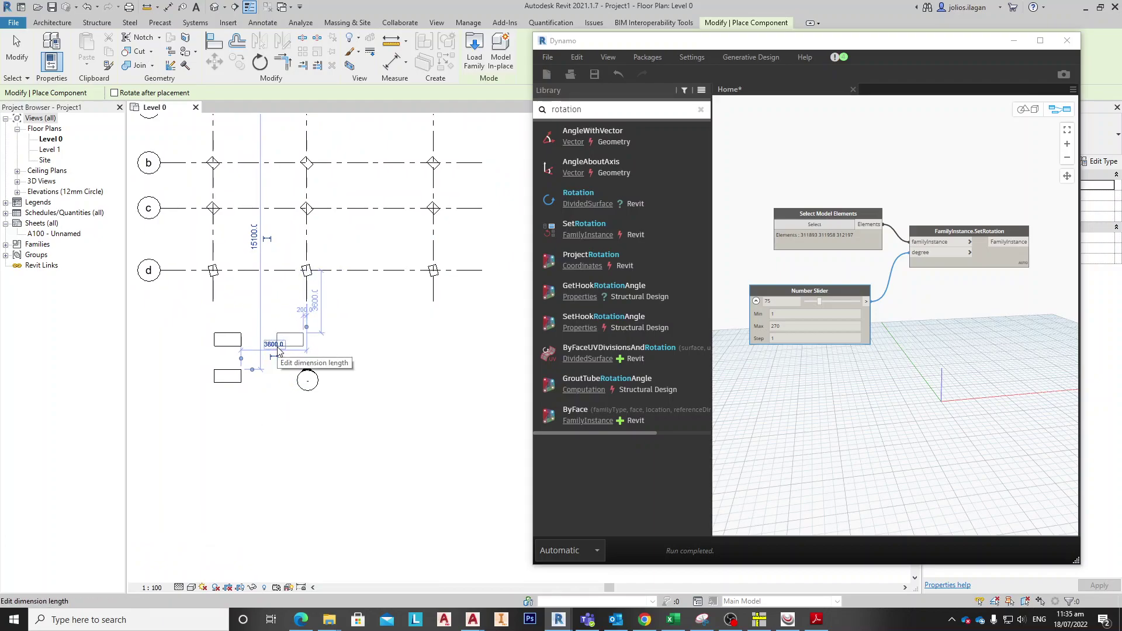
pyautogui.moveTo(278, 350); pyautogui.dragTo(267, 355, button='middle')
pyautogui.scroll(2, 180, 358)
pyautogui.click(293, 349)
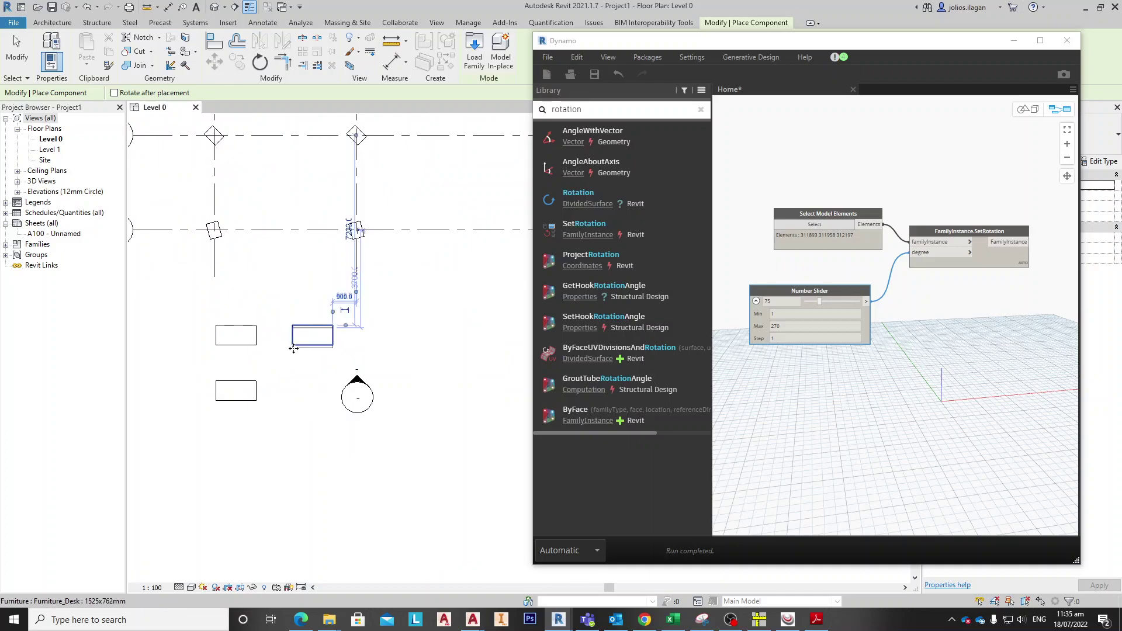
pyautogui.click(294, 401)
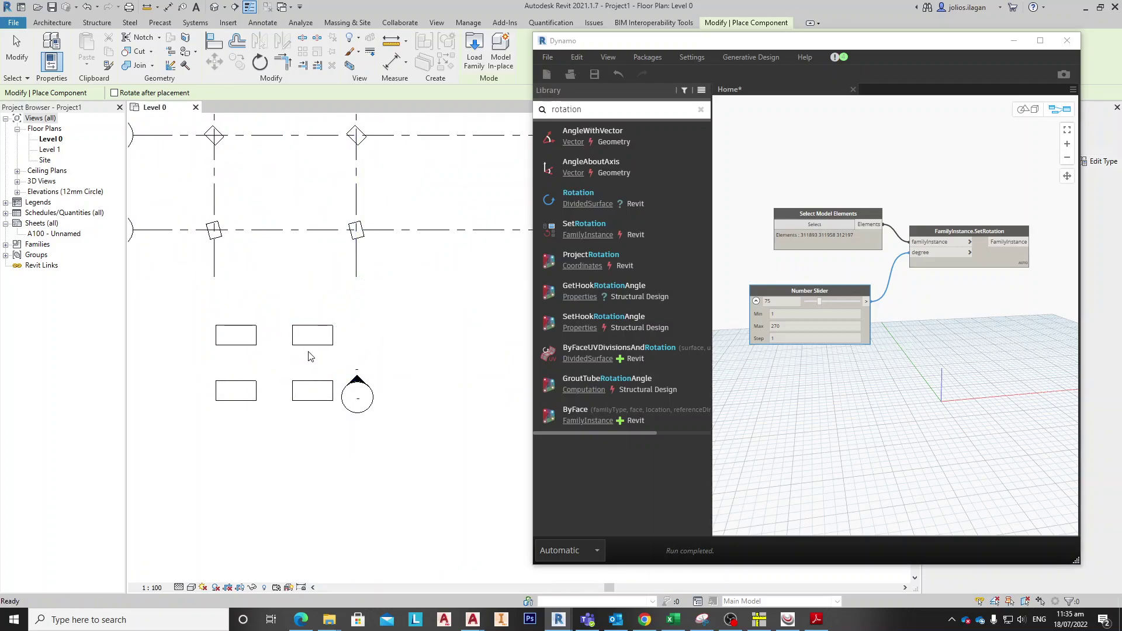
pyautogui.press('Escape')
pyautogui.press('Escape')
pyautogui.scroll(-2, 310, 357)
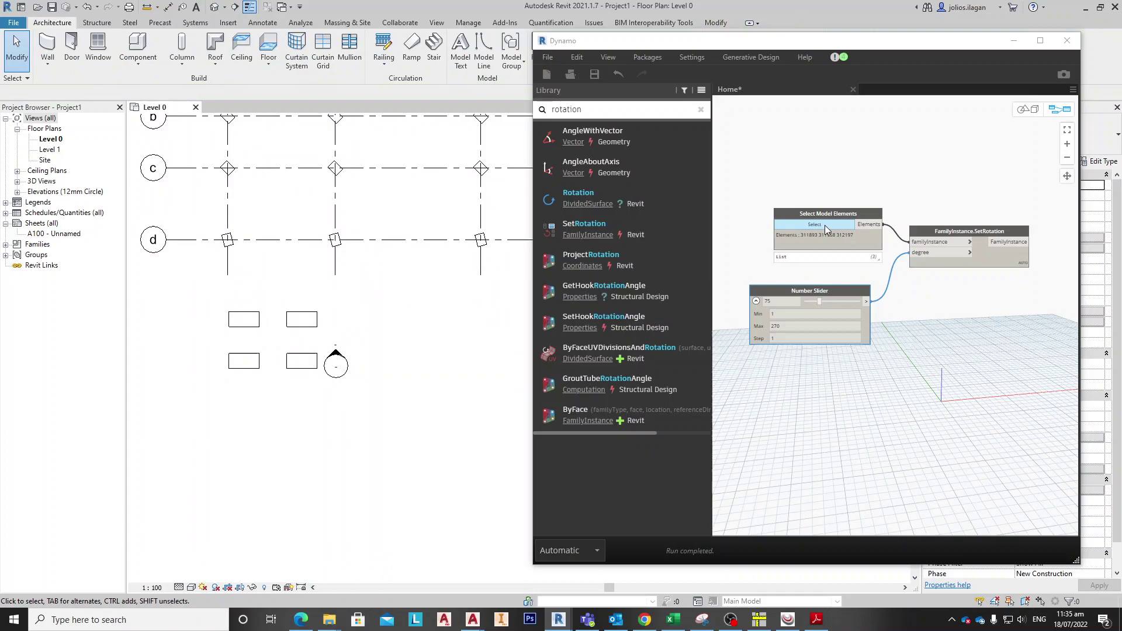
# Replace the node's selection with the four desks and the grid line 1 columns at b, c and d, and set the Number Slider to 1.
pyautogui.click(825, 225)
pyautogui.scroll(-4, 228, 318)
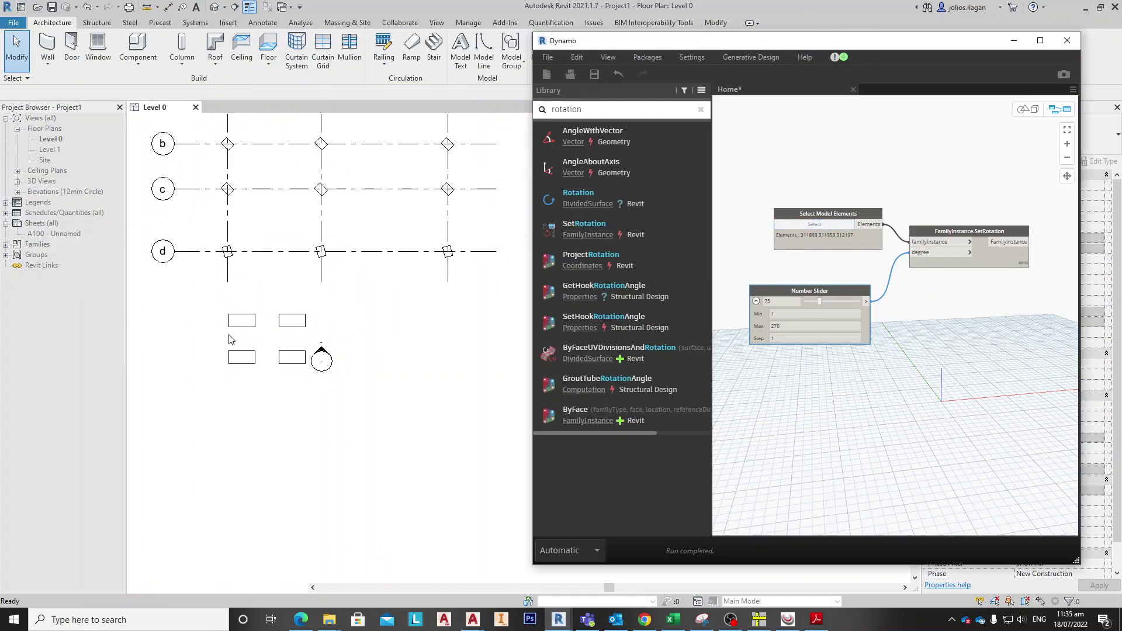
pyautogui.moveTo(203, 182); pyautogui.dragTo(299, 377)
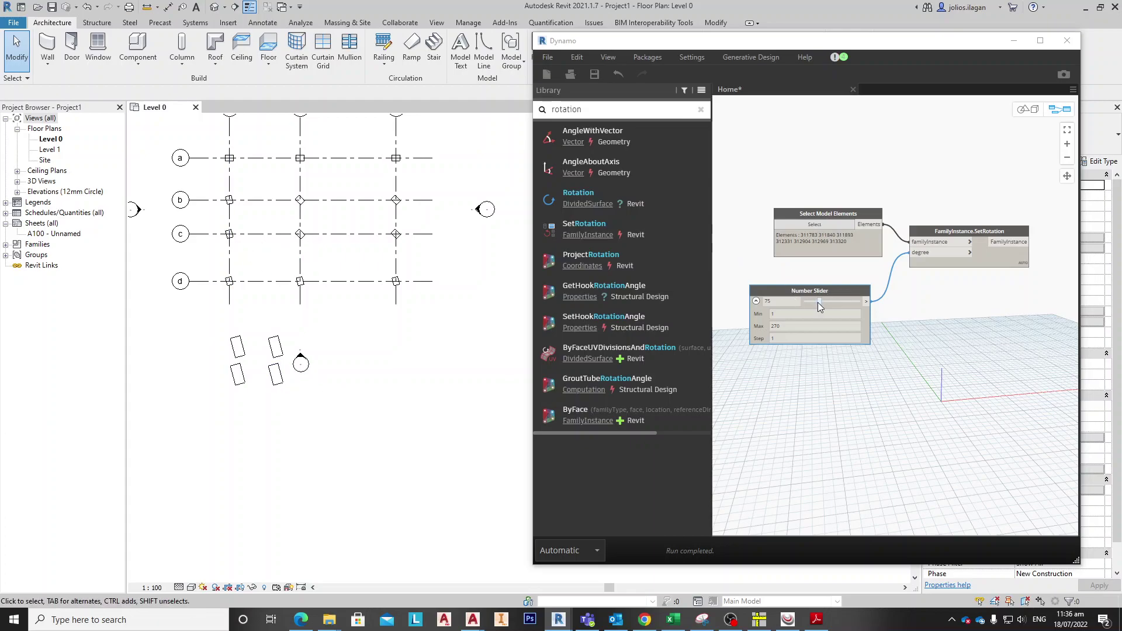
pyautogui.moveTo(819, 302); pyautogui.dragTo(784, 311)
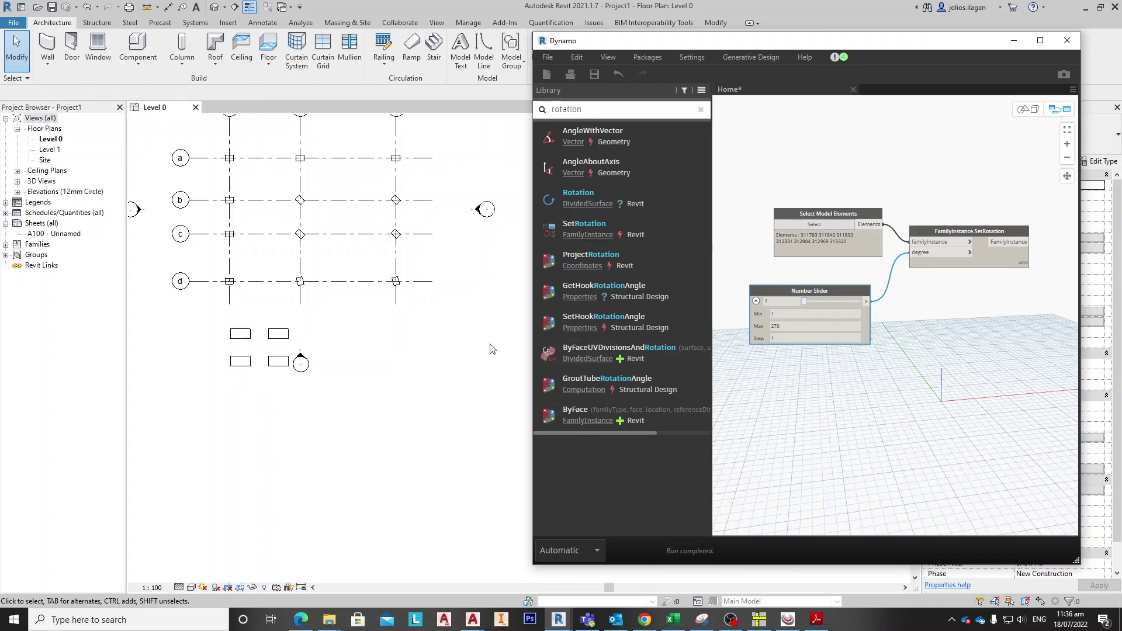
# Replace the Select Model Elements node's selection with only the four desks below grid line d.
pyautogui.click(400, 357)
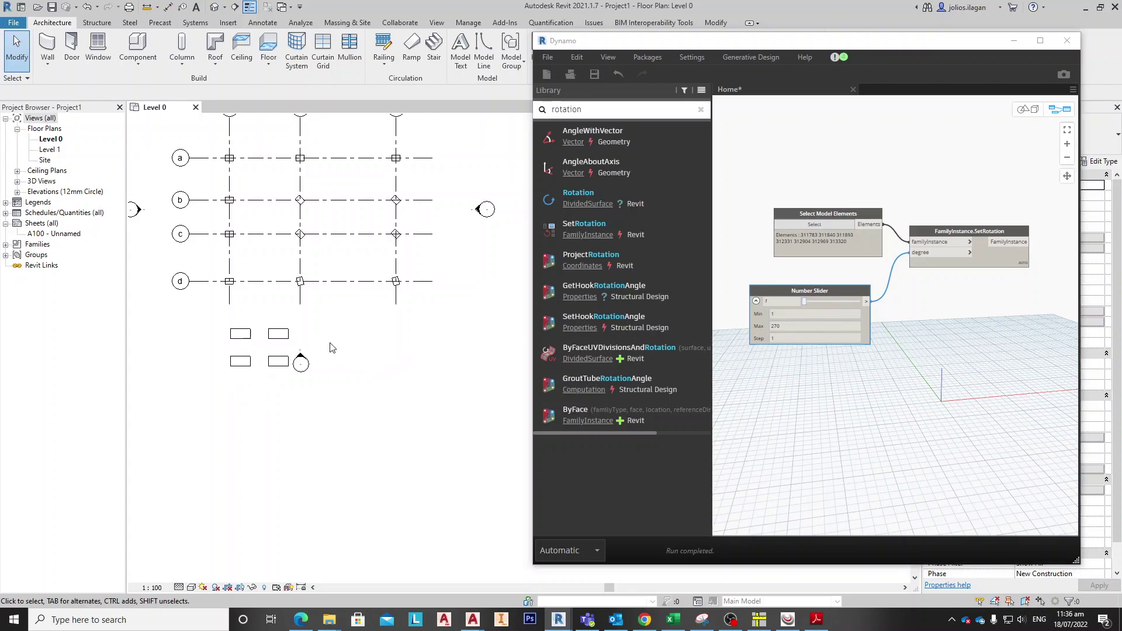
pyautogui.click(820, 229)
pyautogui.moveTo(193, 314); pyautogui.dragTo(308, 390)
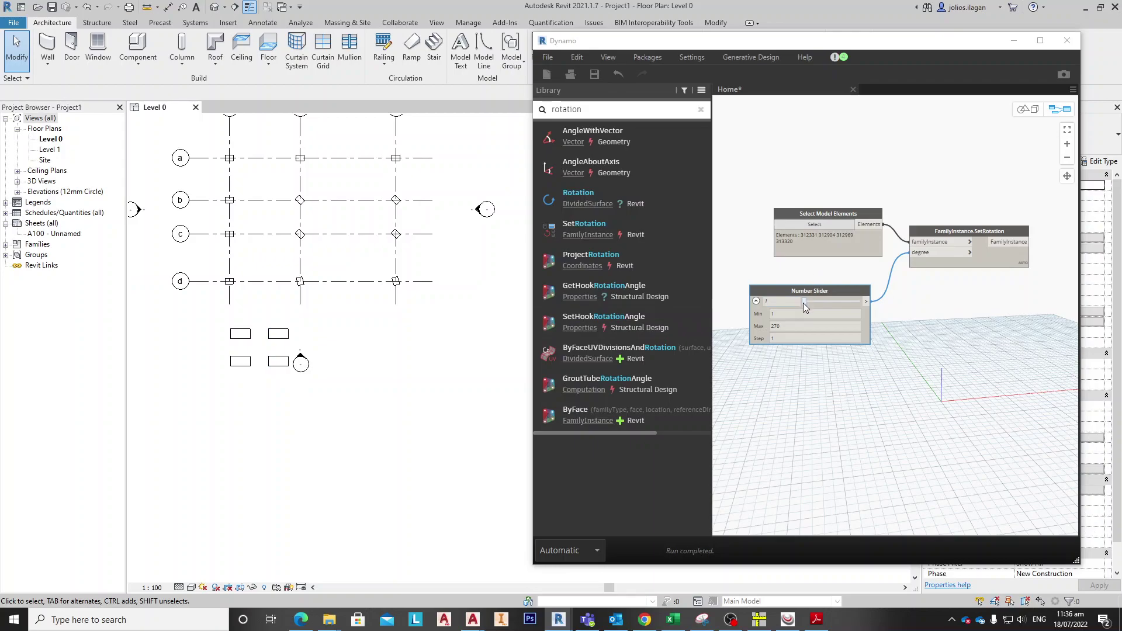